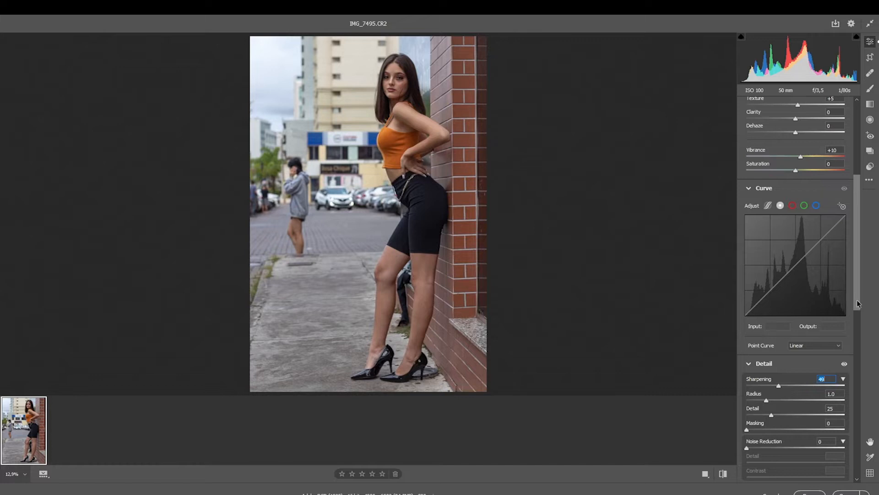
# Raise the black point of the RGB tone curve to an output of 5 at input 0
pyautogui.moveTo(857, 303); pyautogui.dragTo(858, 266)
pyautogui.moveTo(744, 419); pyautogui.dragTo(745, 418)
pyautogui.moveTo(827, 433); pyautogui.dragTo(811, 432)
pyautogui.write('5')
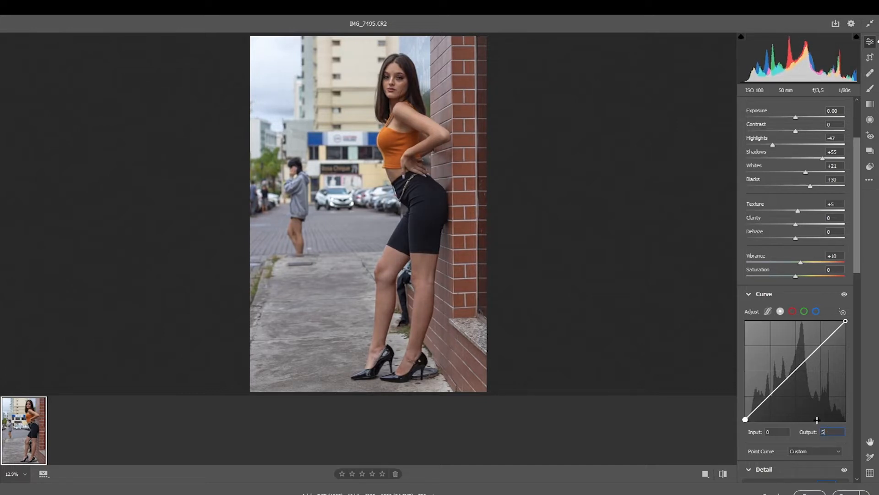
# Add a shadow point and a highlight point at input 184, output 183 to the curve, and slightly lower its white end point
pyautogui.click(768, 397)
pyautogui.click(816, 347)
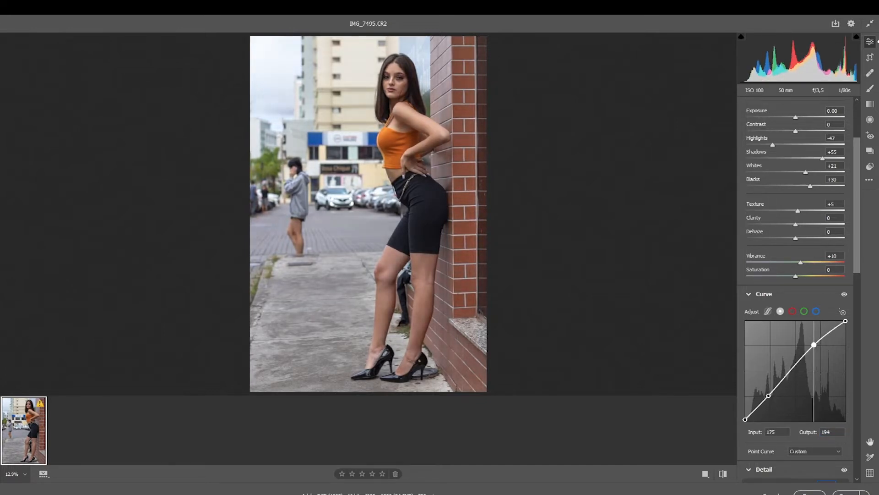
pyautogui.moveTo(845, 321); pyautogui.dragTo(817, 349)
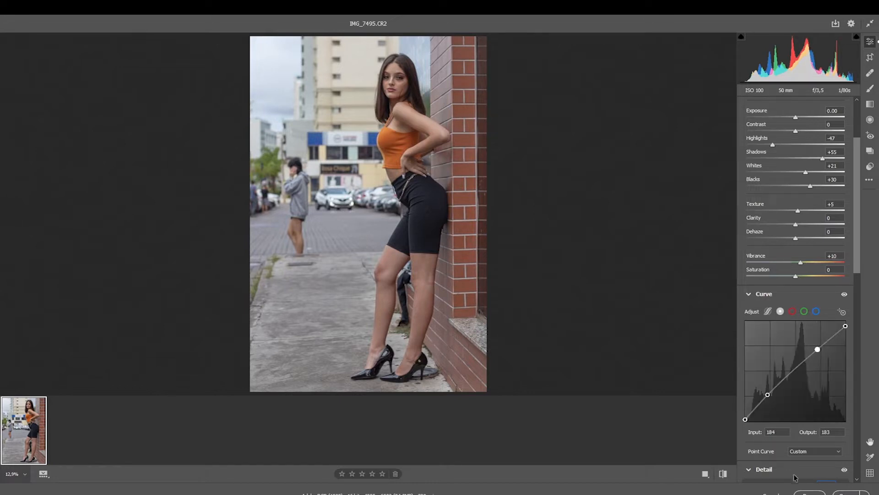
# Open the raw photo in Photoshop and duplicate the Background layer
pyautogui.press('Return')
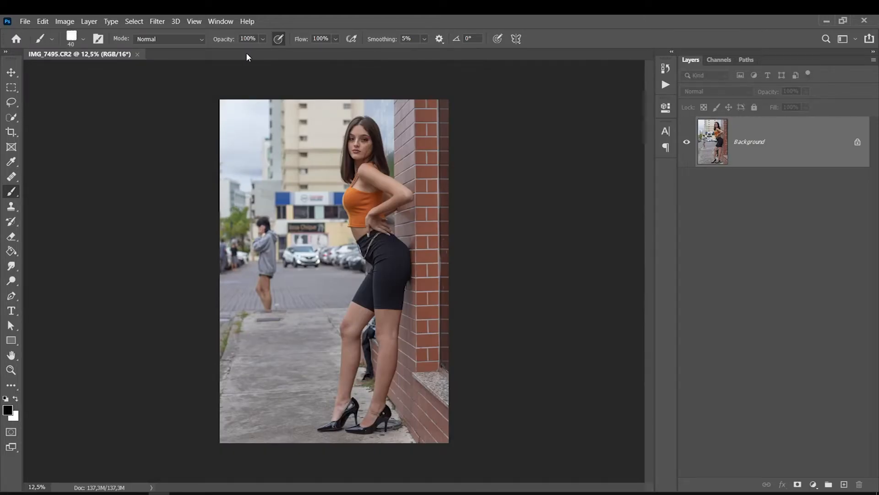
pyautogui.hotkey('ctrl', '0')
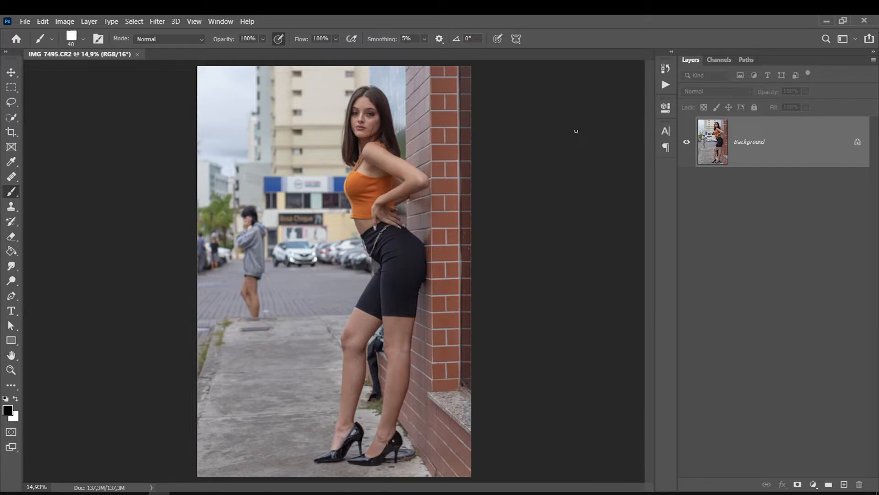
pyautogui.hotkey('ctrl', 'j')
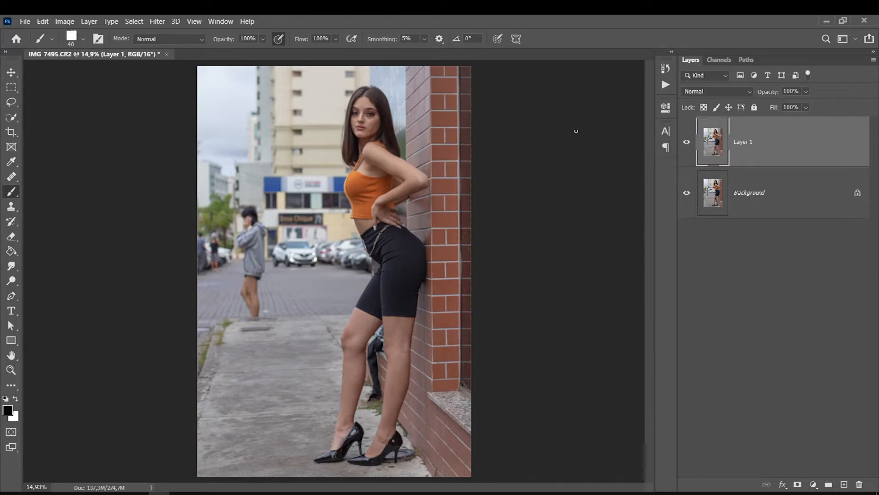
# Clone street and pavement texture over the feet and lower legs of the pedestrian in the grey hoodie, using the Clone Stamp
pyautogui.click(10, 206)
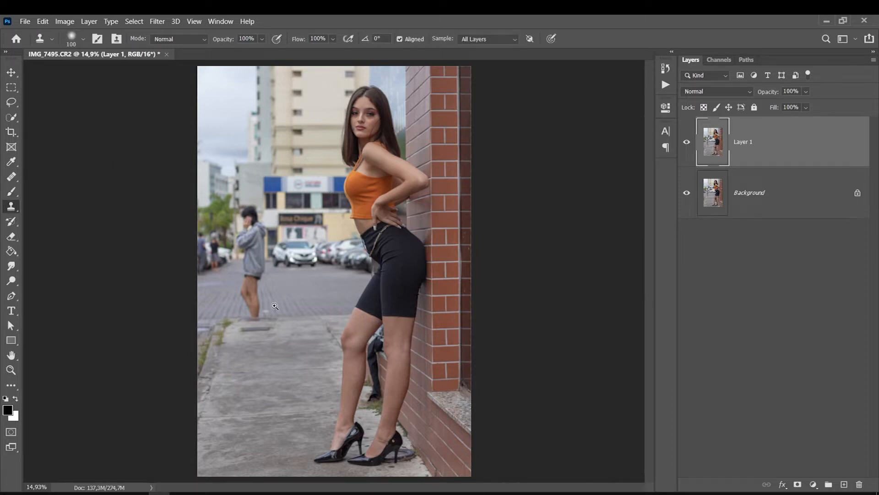
pyautogui.moveTo(265, 304); pyautogui.dragTo(243, 184)
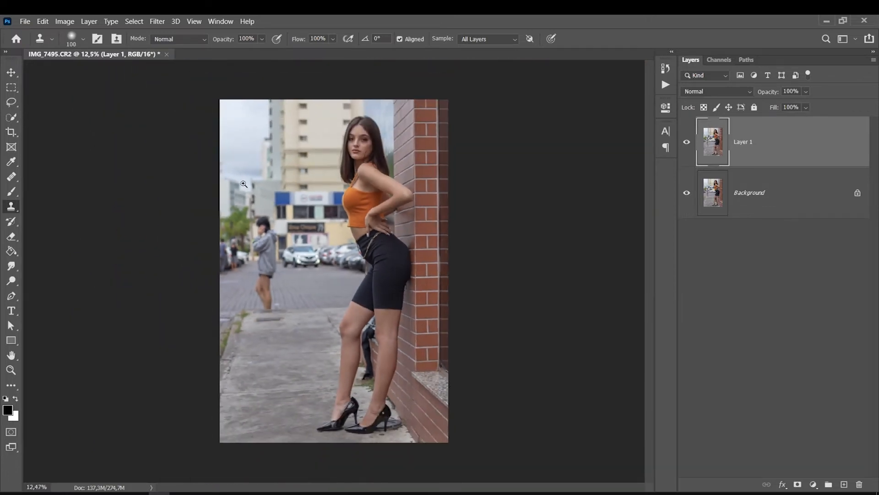
pyautogui.hotkey('ctrl', '+')
pyautogui.hotkey('ctrl', '+')
pyautogui.hotkey('ctrl', '+')
pyautogui.hotkey('ctrl', '-')
pyautogui.hotkey('ctrl', '-')
pyautogui.hotkey('ctrl', '-')
pyautogui.hotkey('ctrl', '-')
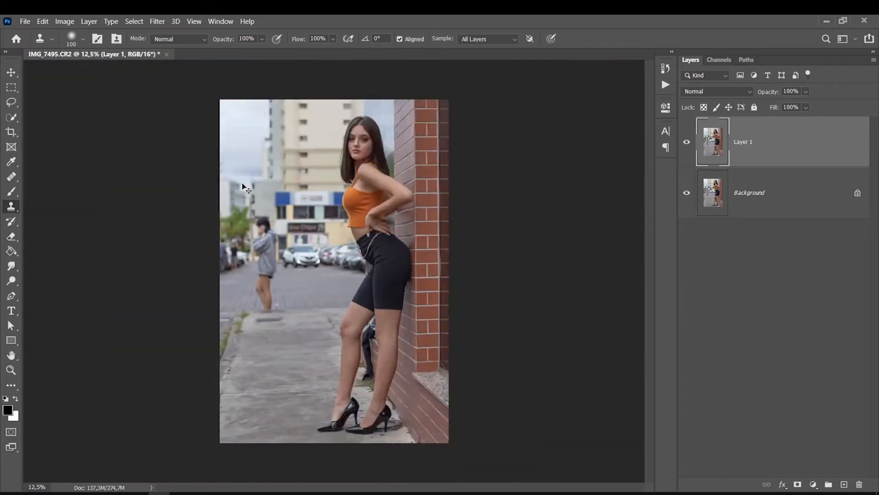
pyautogui.hotkey('ctrl', '0')
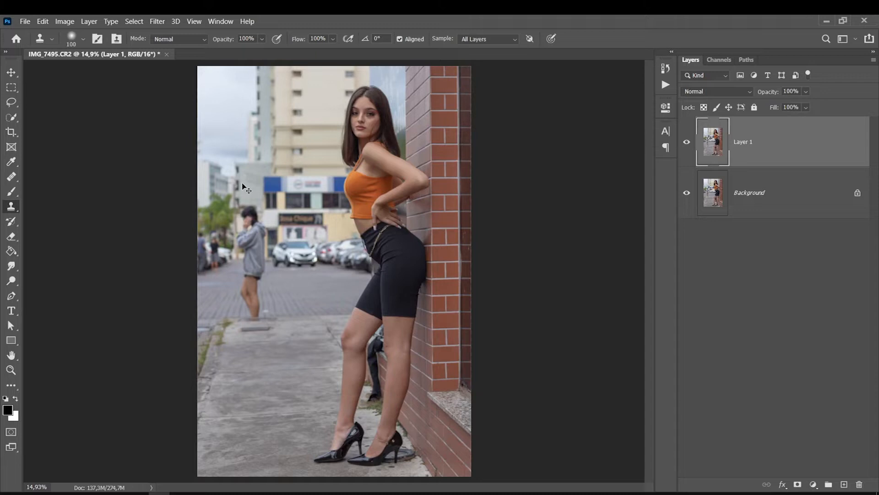
pyautogui.hotkey('ctrl', '+')
pyautogui.hotkey('ctrl', '+')
pyautogui.hotkey('ctrl', '+')
pyautogui.hotkey('ctrl', '+')
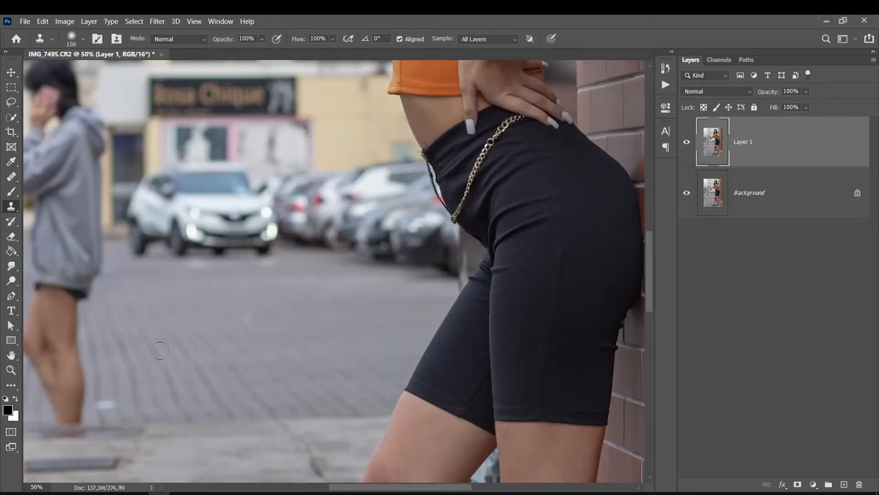
pyautogui.moveTo(158, 342); pyautogui.dragTo(305, 288)
pyautogui.moveTo(181, 357)
pyautogui.mouseDown()
pyautogui.moveTo(333, 291)
pyautogui.moveTo(202, 388)
pyautogui.moveTo(226, 340)
pyautogui.moveTo(261, 337)
pyautogui.mouseUp()
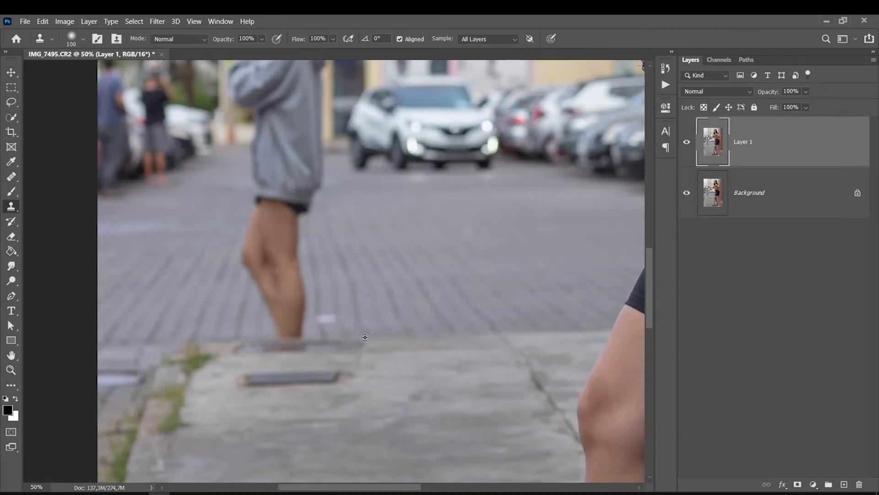
pyautogui.moveTo(438, 227); pyautogui.dragTo(416, 362)
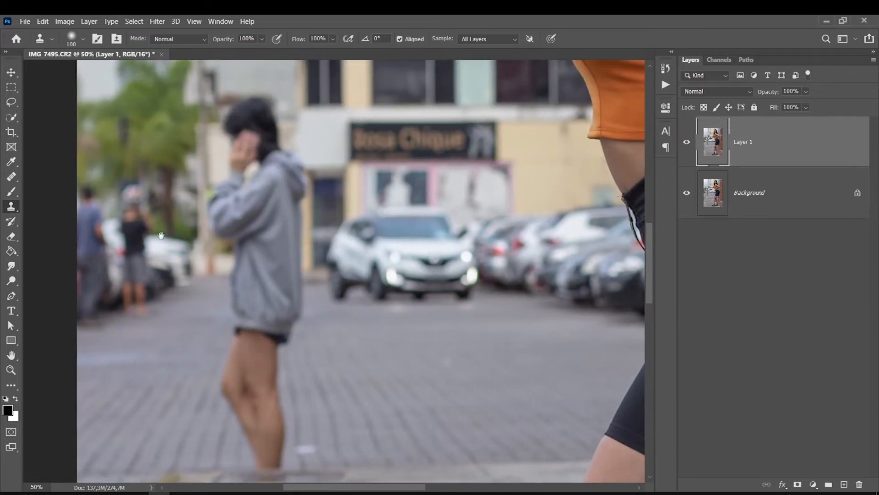
pyautogui.moveTo(353, 396); pyautogui.dragTo(428, 284)
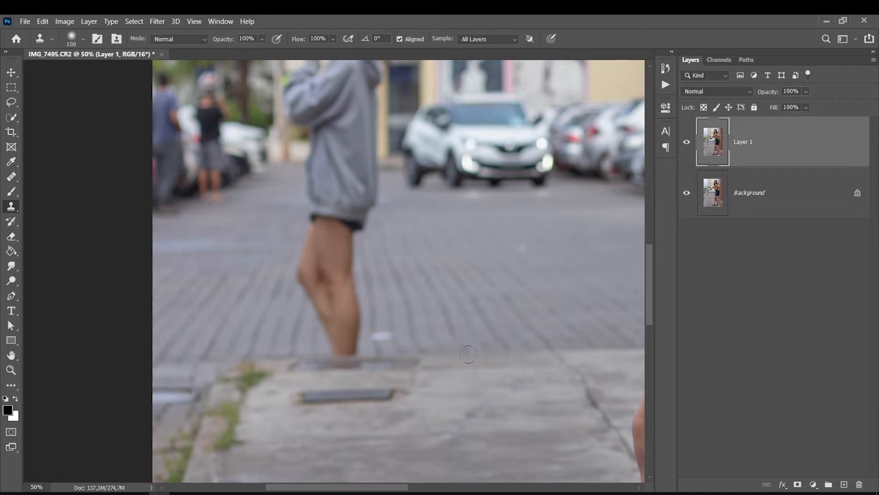
pyautogui.moveTo(354, 355)
pyautogui.mouseDown()
pyautogui.moveTo(332, 355)
pyautogui.moveTo(361, 352)
pyautogui.moveTo(334, 355)
pyautogui.moveTo(359, 352)
pyautogui.moveTo(329, 344)
pyautogui.moveTo(353, 336)
pyautogui.moveTo(347, 330)
pyautogui.moveTo(322, 329)
pyautogui.moveTo(339, 316)
pyautogui.mouseUp()
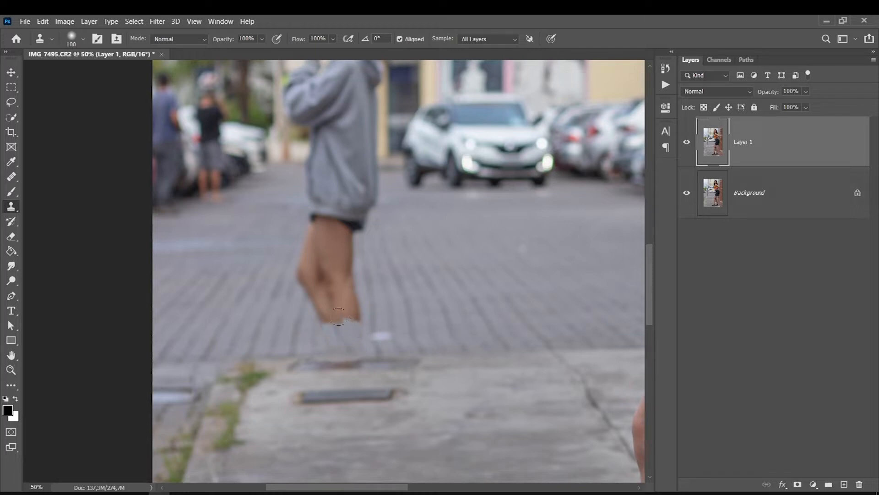
# Draw a loose lasso selection around the remaining figure of the pedestrian in the grey hoodie
pyautogui.moveTo(650, 278); pyautogui.dragTo(653, 259)
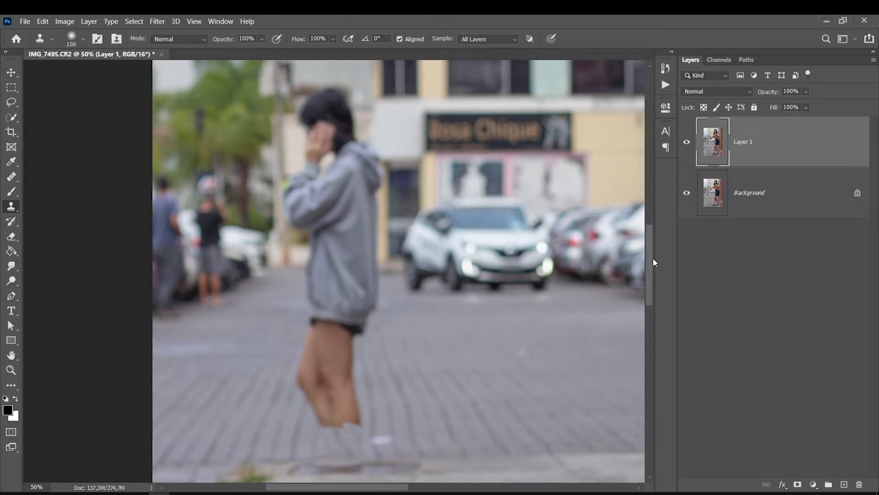
pyautogui.click(9, 103)
pyautogui.moveTo(303, 97)
pyautogui.mouseDown()
pyautogui.moveTo(299, 159)
pyautogui.moveTo(278, 211)
pyautogui.moveTo(303, 248)
pyautogui.moveTo(296, 385)
pyautogui.moveTo(324, 430)
pyautogui.moveTo(347, 436)
pyautogui.moveTo(366, 414)
pyautogui.moveTo(365, 344)
pyautogui.moveTo(381, 301)
pyautogui.moveTo(387, 181)
pyautogui.moveTo(373, 146)
pyautogui.mouseUp()
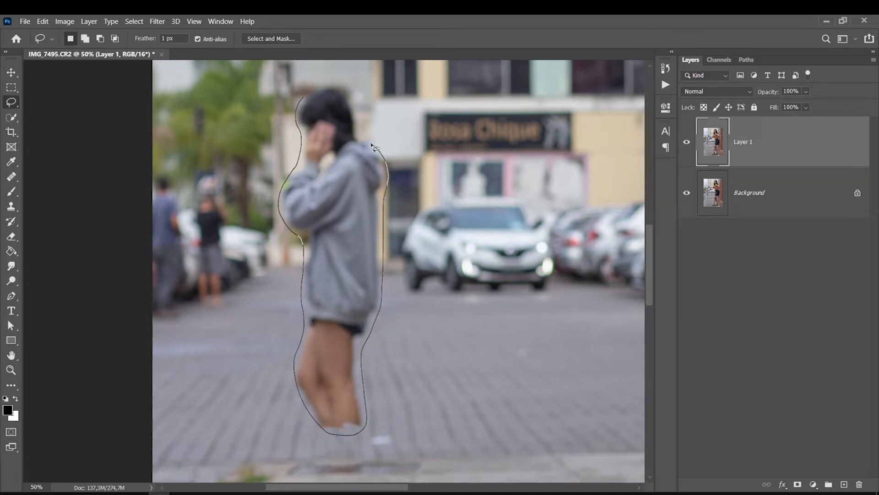
pyautogui.moveTo(357, 101)
pyautogui.mouseDown()
pyautogui.moveTo(324, 84)
pyautogui.moveTo(302, 107)
pyautogui.mouseUp()
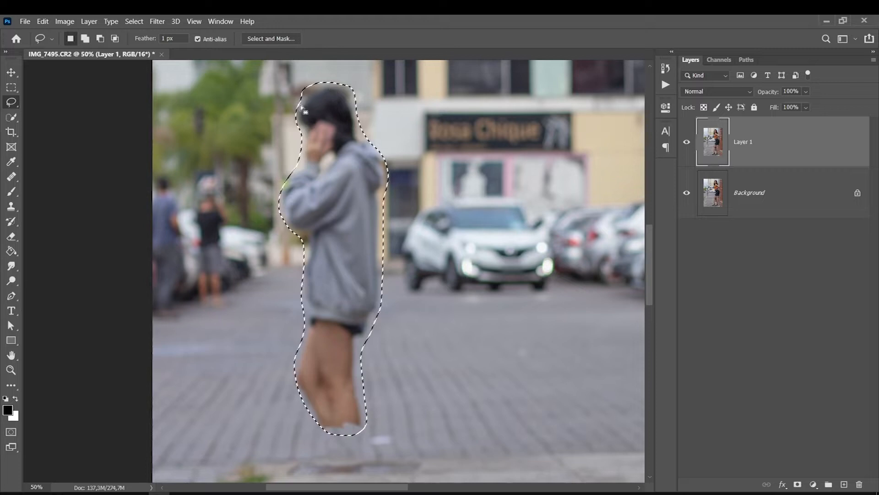
# Replace the selected pedestrian using Content-Aware Fill with Scale enabled and output to the current layer, and clear the selection
pyautogui.click(41, 22)
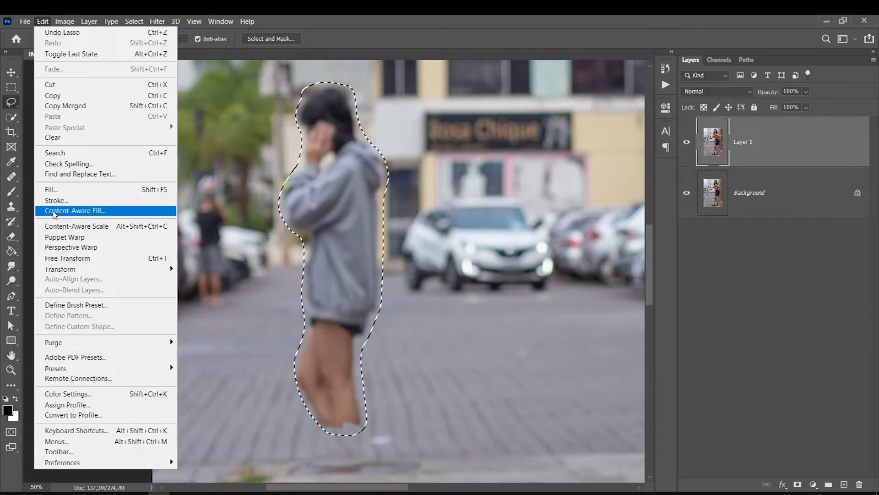
pyautogui.click(51, 213)
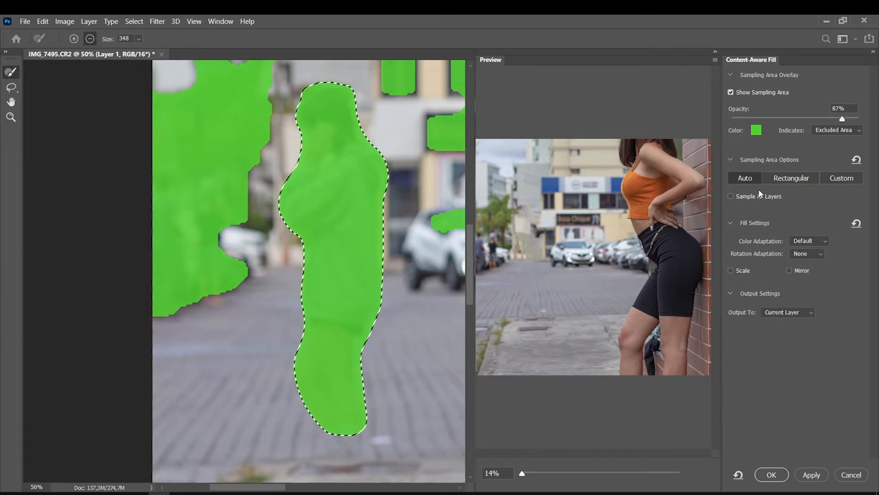
pyautogui.click(731, 270)
pyautogui.press('Return')
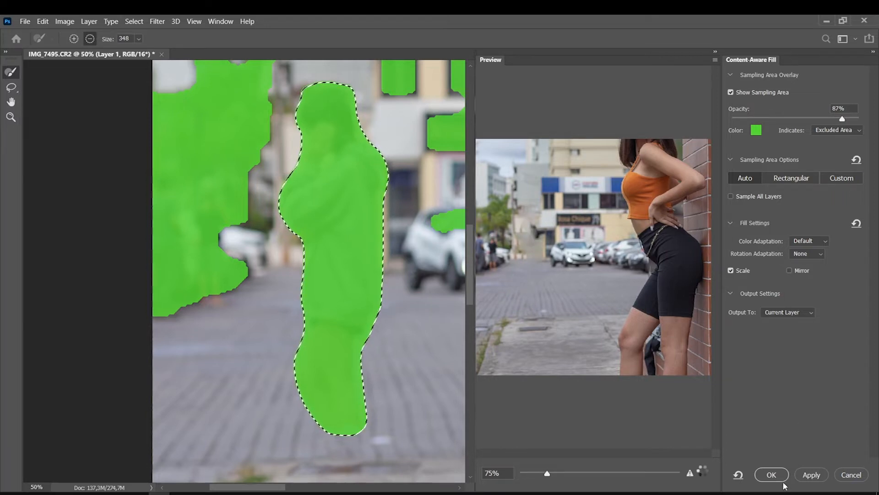
pyautogui.click(771, 474)
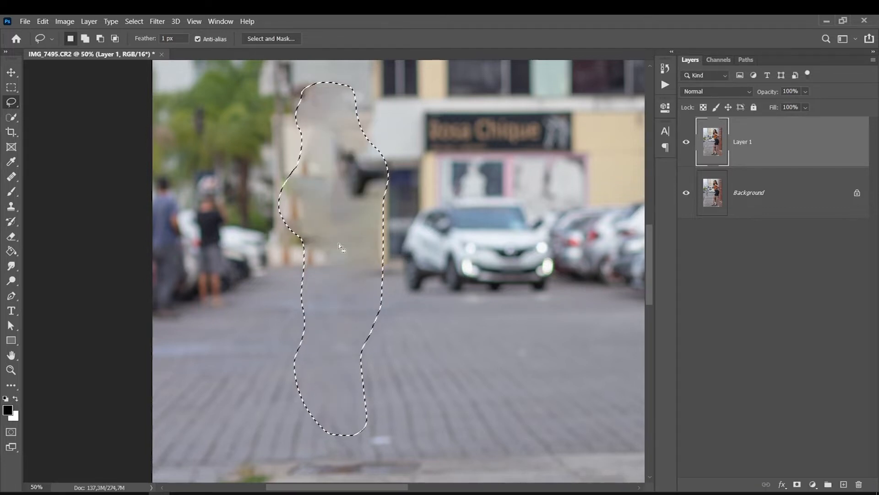
pyautogui.click(11, 206)
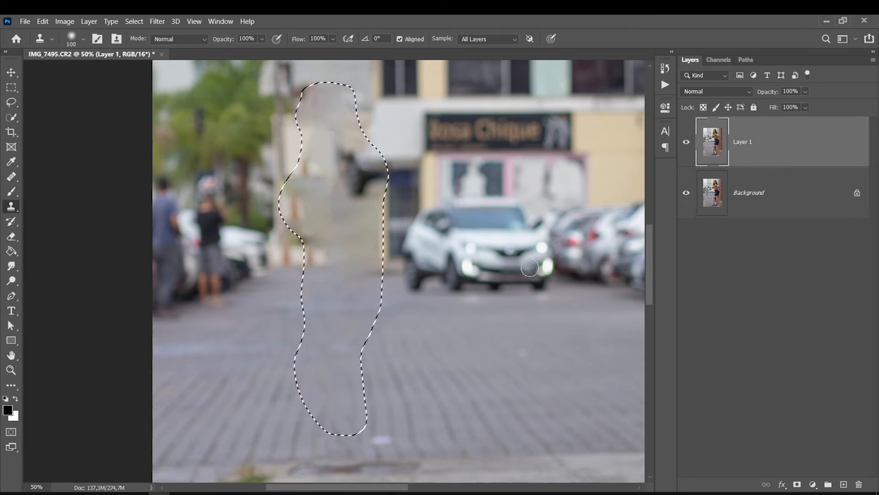
pyautogui.hotkey('ctrl', 'd')
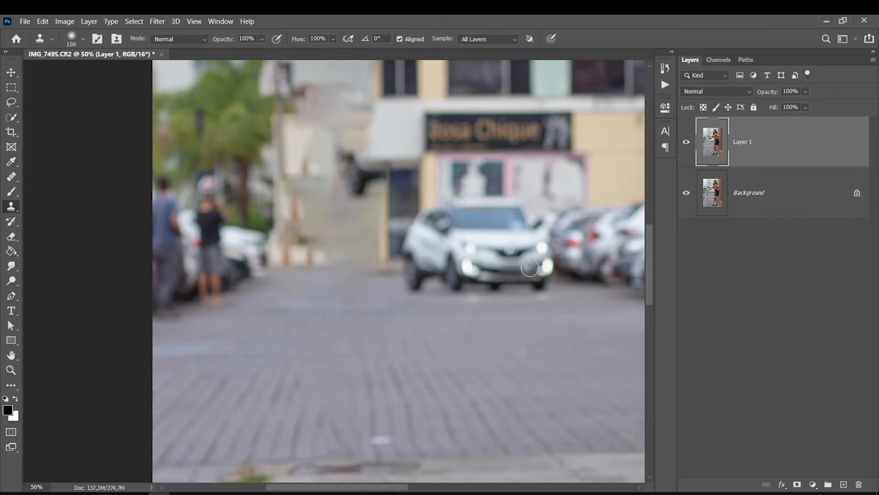
# Lasso a patch of paving stones below the white car and copy it to a new layer
pyautogui.click(12, 106)
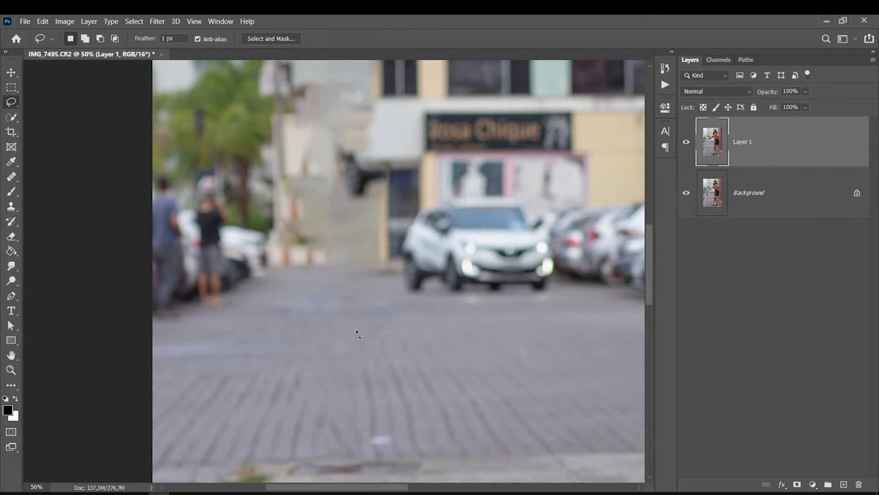
pyautogui.moveTo(355, 310)
pyautogui.mouseDown()
pyautogui.moveTo(370, 452)
pyautogui.moveTo(462, 445)
pyautogui.moveTo(462, 376)
pyautogui.moveTo(441, 313)
pyautogui.moveTo(351, 300)
pyautogui.mouseUp()
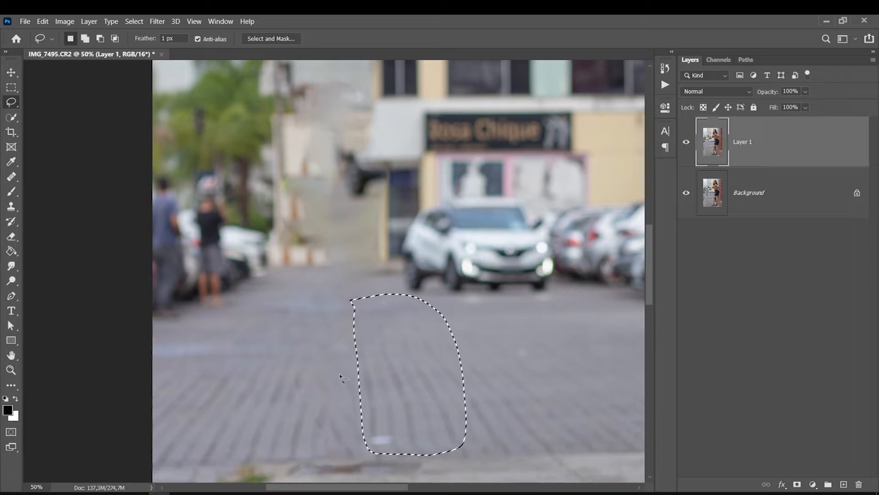
pyautogui.hotkey('ctrl', 'j')
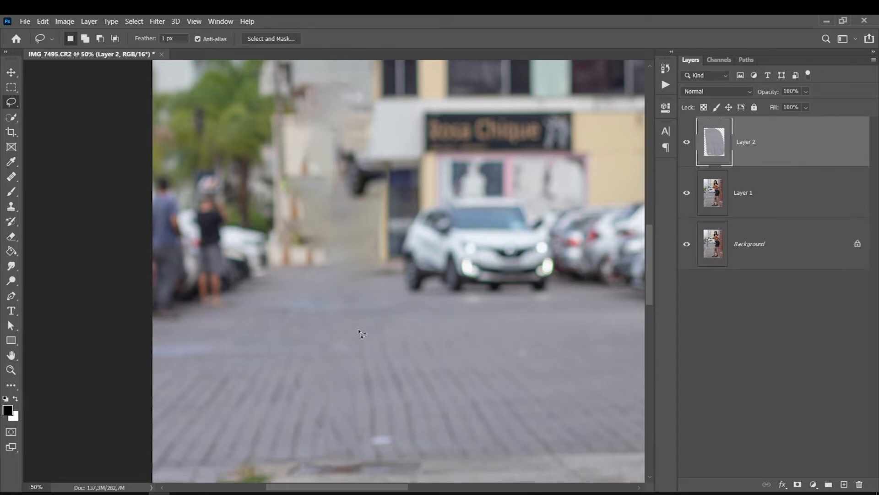
# Move and rotate the copied paving patch to cover the filled street area and line up with the surrounding stones
pyautogui.hotkey('ctrl', 't')
pyautogui.moveTo(387, 396); pyautogui.dragTo(328, 355)
pyautogui.moveTo(256, 291); pyautogui.dragTo(262, 260)
pyautogui.moveTo(299, 355); pyautogui.dragTo(295, 378)
pyautogui.moveTo(257, 297); pyautogui.dragTo(261, 293)
pyautogui.moveTo(307, 371); pyautogui.dragTo(311, 372)
pyautogui.press('Return')
pyautogui.press('l')
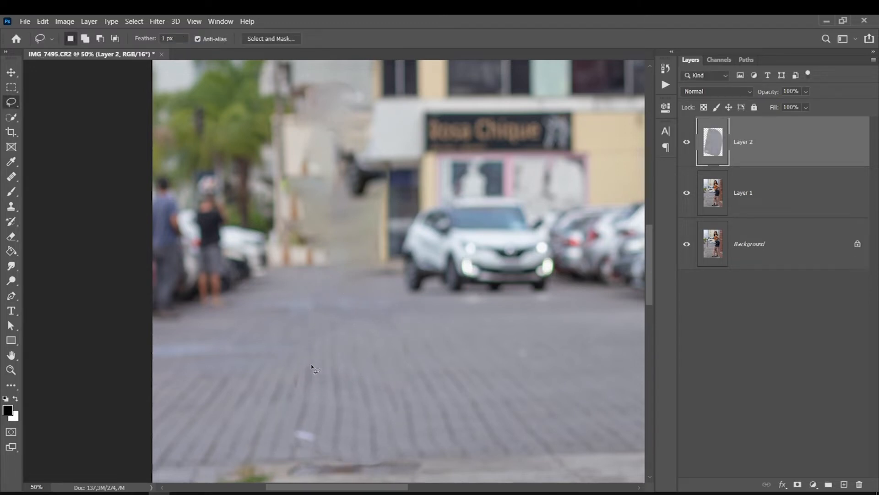
pyautogui.click(13, 236)
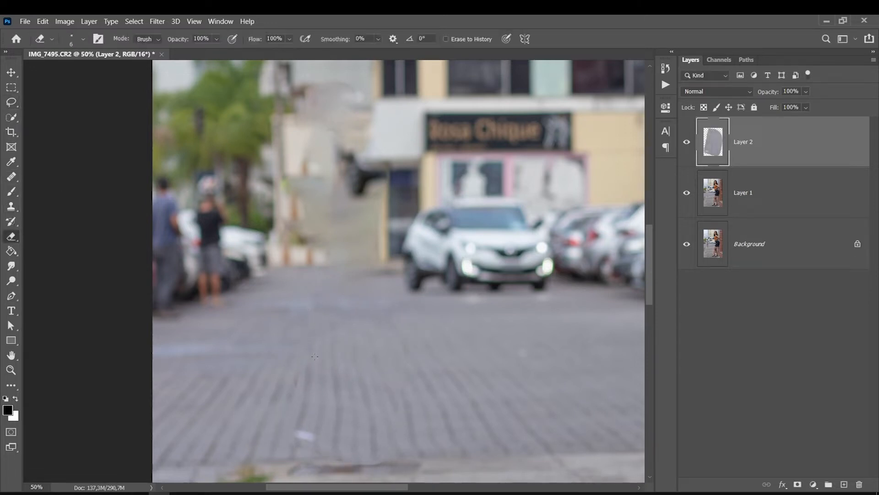
pyautogui.hotkey('ctrl', 't')
pyautogui.moveTo(276, 279)
pyautogui.mouseDown()
pyautogui.moveTo(281, 265)
pyautogui.moveTo(287, 280)
pyautogui.moveTo(282, 264)
pyautogui.mouseUp()
pyautogui.press('Return')
# Blend the paving patch's edges into the street with the Eraser at size 175 and 48% opacity
pyautogui.press(']')
pyautogui.press(']')
pyautogui.press(']')
pyautogui.press(']')
pyautogui.press(']')
pyautogui.press(']')
pyautogui.press(']')
pyautogui.press(']')
pyautogui.press(']')
pyautogui.click(217, 39)
pyautogui.moveTo(230, 51); pyautogui.dragTo(202, 51)
pyautogui.press(']')
pyautogui.press(']')
pyautogui.moveTo(312, 243)
pyautogui.mouseDown()
pyautogui.moveTo(321, 334)
pyautogui.moveTo(287, 422)
pyautogui.moveTo(302, 428)
pyautogui.moveTo(297, 417)
pyautogui.moveTo(407, 380)
pyautogui.moveTo(349, 466)
pyautogui.mouseUp()
pyautogui.moveTo(403, 459); pyautogui.dragTo(252, 461)
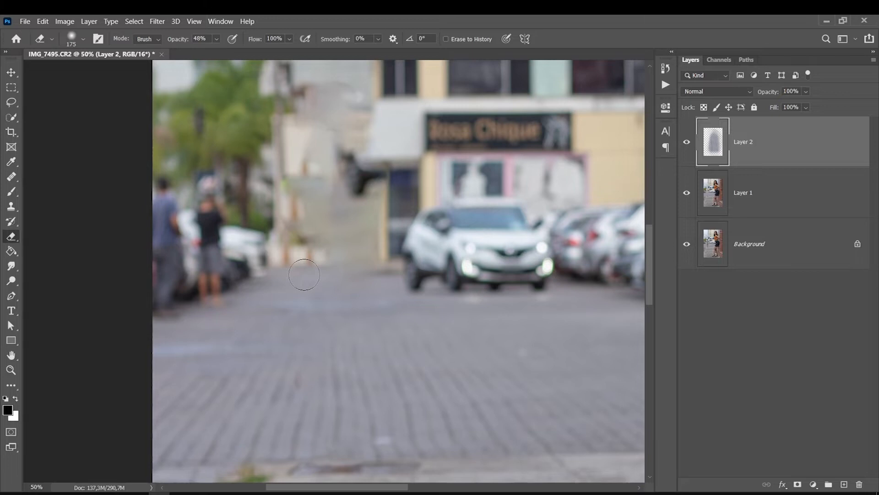
# Lasso a patch of the beige apartment building's facade on Layer 1 and copy it to a new layer
pyautogui.moveTo(649, 260); pyautogui.dragTo(648, 241)
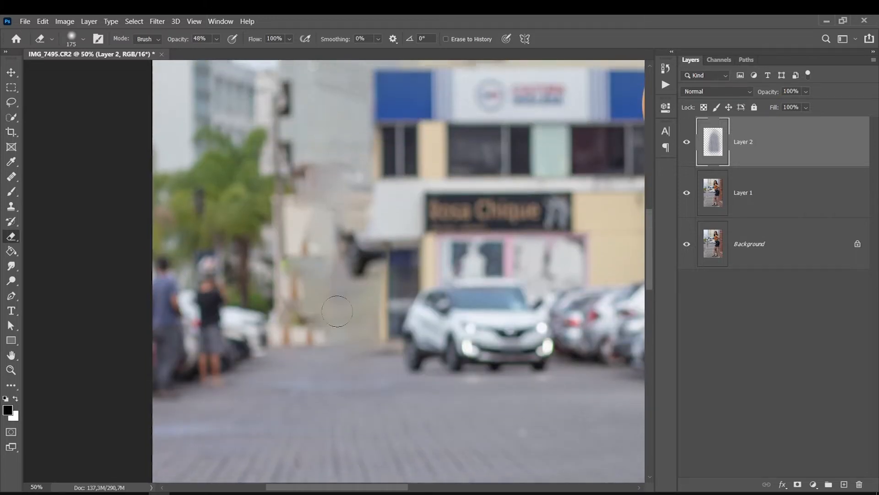
pyautogui.moveTo(312, 271); pyautogui.dragTo(304, 308)
pyautogui.moveTo(368, 490); pyautogui.dragTo(400, 491)
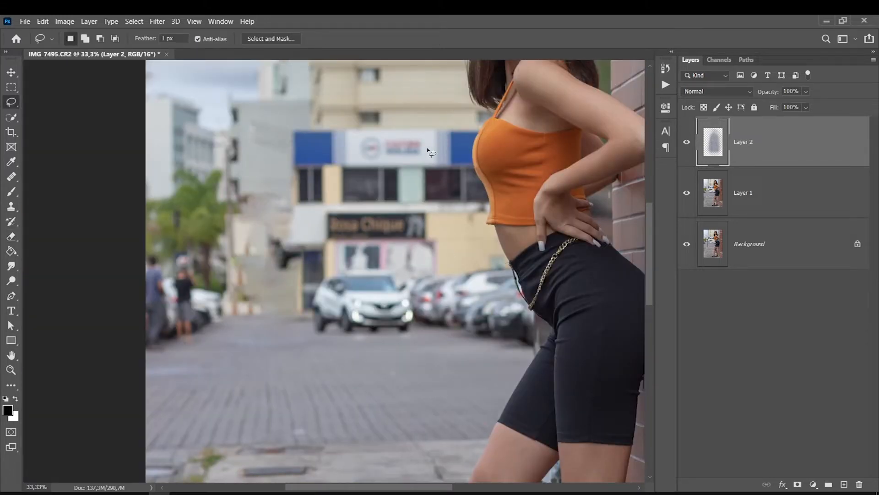
pyautogui.moveTo(648, 214); pyautogui.dragTo(648, 196)
pyautogui.click(729, 187)
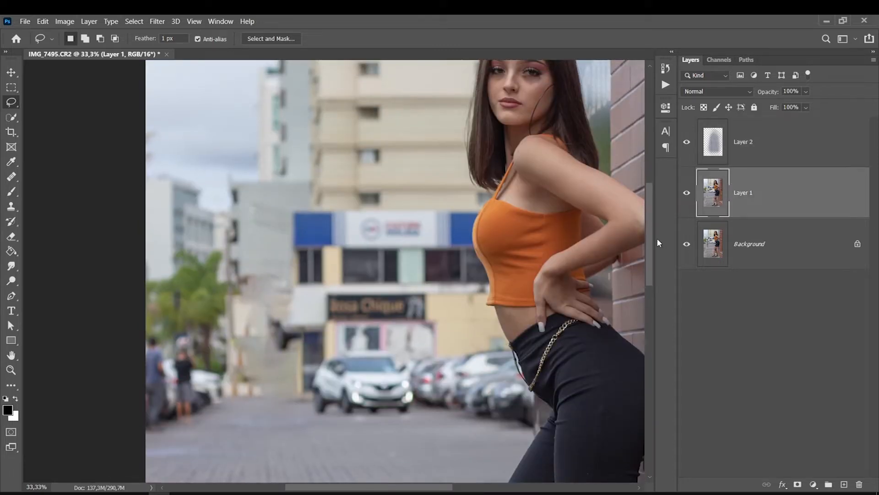
pyautogui.moveTo(649, 235)
pyautogui.mouseDown()
pyautogui.moveTo(654, 215)
pyautogui.moveTo(652, 222)
pyautogui.mouseUp()
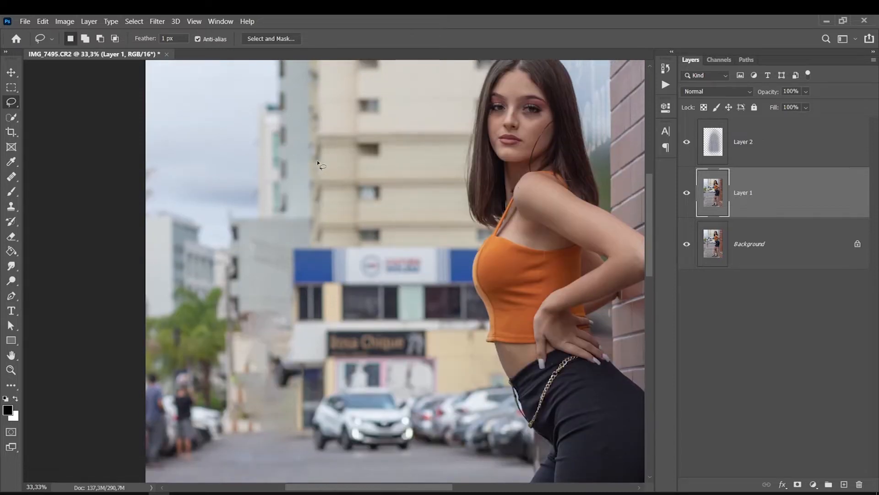
pyautogui.moveTo(315, 136)
pyautogui.mouseDown()
pyautogui.moveTo(314, 176)
pyautogui.moveTo(322, 190)
pyautogui.moveTo(356, 188)
pyautogui.moveTo(359, 135)
pyautogui.moveTo(332, 122)
pyautogui.moveTo(316, 133)
pyautogui.mouseUp()
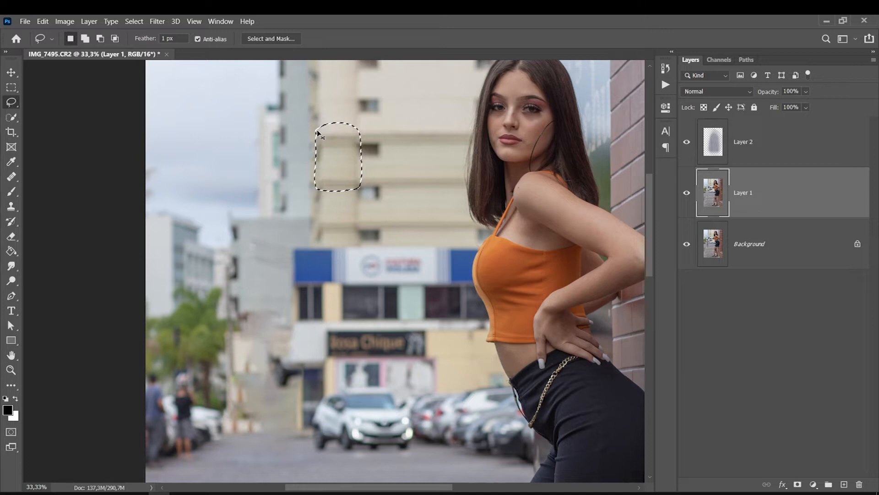
pyautogui.hotkey('ctrl', 'j')
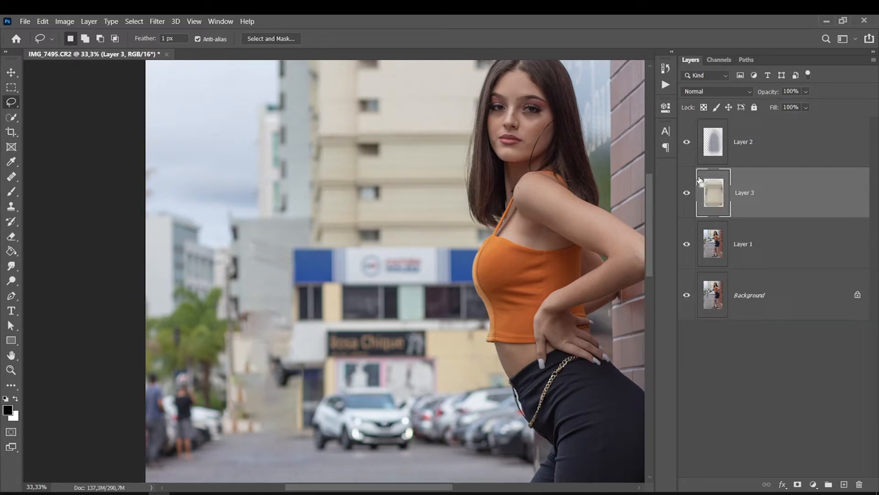
# Move the copied facade patch over the smeared wall between the palm trees and the shop
pyautogui.hotkey('ctrl', 't')
pyautogui.moveTo(327, 175)
pyautogui.mouseDown()
pyautogui.moveTo(251, 345)
pyautogui.moveTo(257, 407)
pyautogui.moveTo(255, 395)
pyautogui.mouseUp()
pyautogui.press('Return')
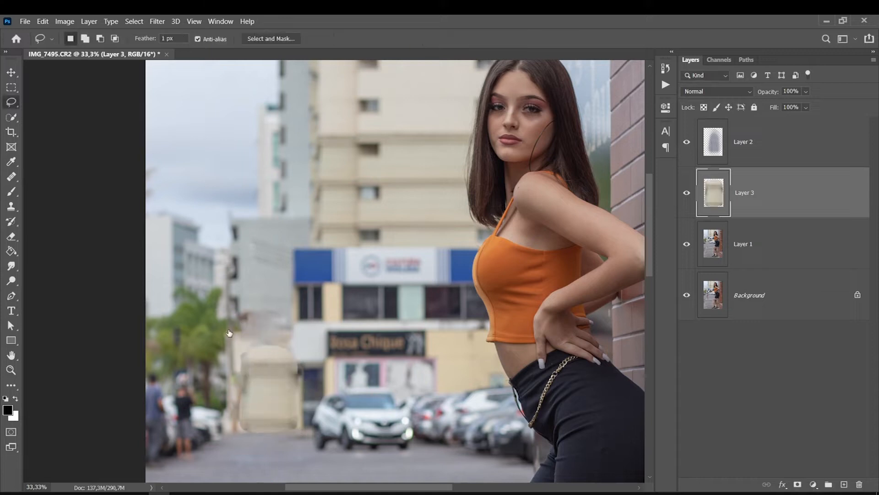
# Blend the facade patch into the surrounding wall with the Eraser at 48% opacity, reducing the brush from size 175 for finer areas
pyautogui.click(12, 235)
pyautogui.moveTo(275, 351)
pyautogui.mouseDown()
pyautogui.moveTo(295, 345)
pyautogui.moveTo(237, 350)
pyautogui.moveTo(276, 341)
pyautogui.moveTo(304, 347)
pyautogui.moveTo(275, 343)
pyautogui.moveTo(298, 394)
pyautogui.moveTo(303, 353)
pyautogui.moveTo(238, 427)
pyautogui.moveTo(239, 415)
pyautogui.mouseUp()
pyautogui.press('[')
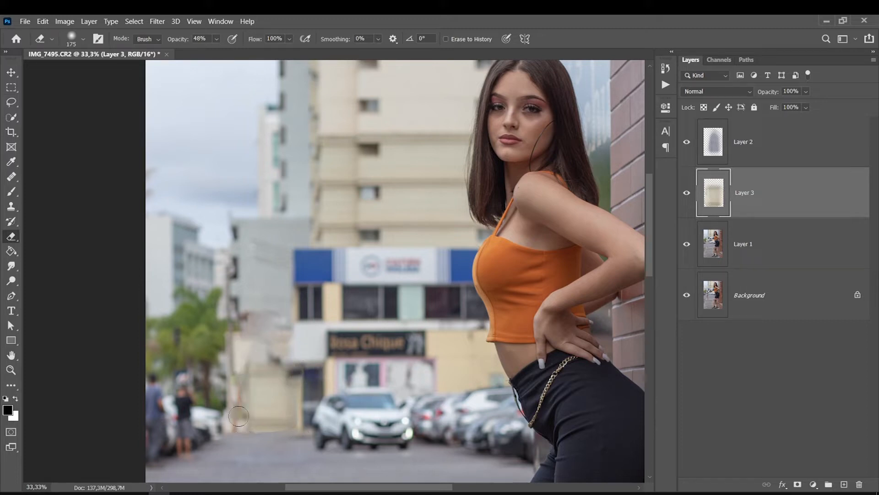
pyautogui.press('[')
pyautogui.press('[')
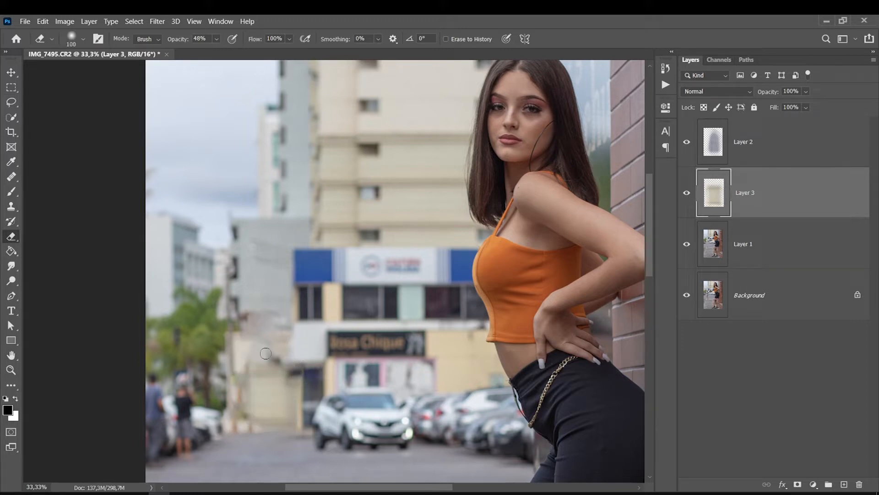
pyautogui.press(']')
pyautogui.press(']')
pyautogui.hotkey('ctrl', '0')
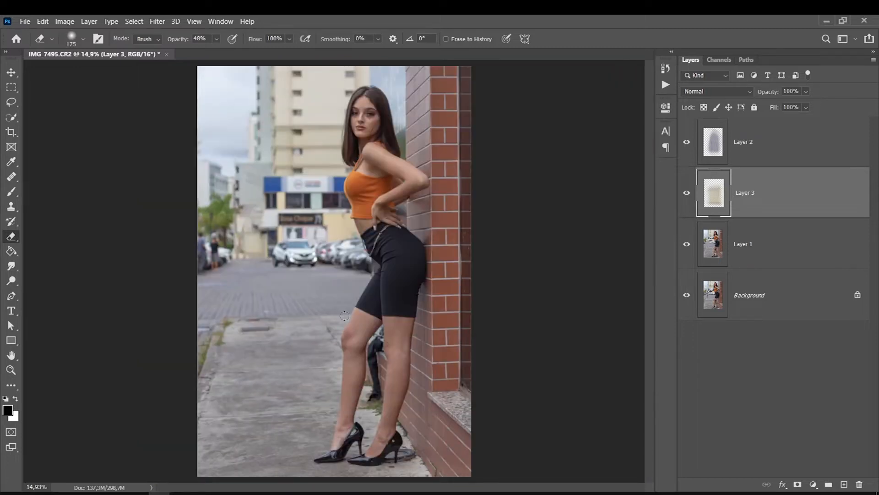
pyautogui.hotkey('ctrl', '+')
pyautogui.hotkey('ctrl', '+')
pyautogui.hotkey('ctrl', '+')
pyautogui.press(']')
pyautogui.press('[')
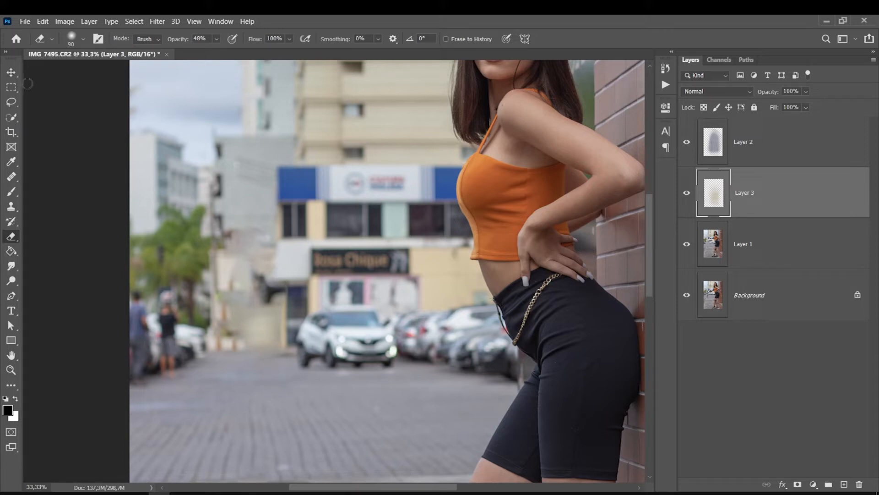
# Lasso around the white car in front of the shop on Layer 1
pyautogui.click(11, 102)
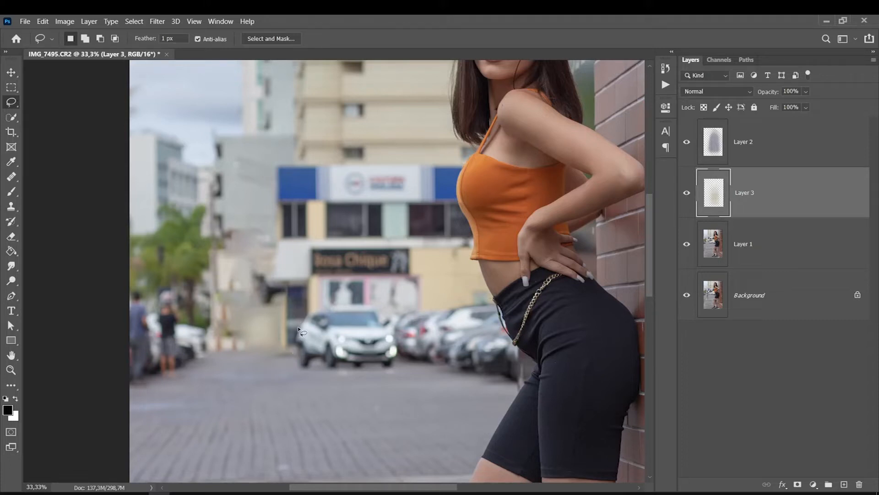
pyautogui.click(735, 155)
pyautogui.keyDown('shift'); pyautogui.click(743, 258); pyautogui.keyUp('shift')
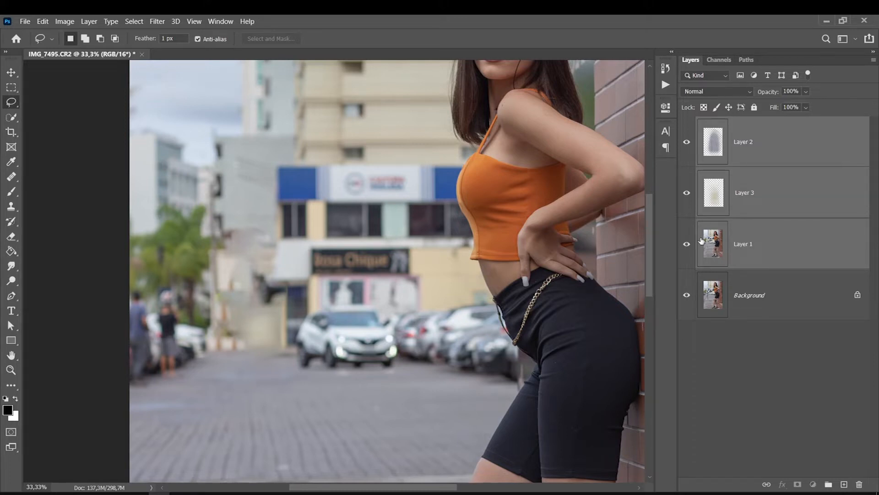
pyautogui.click(739, 226)
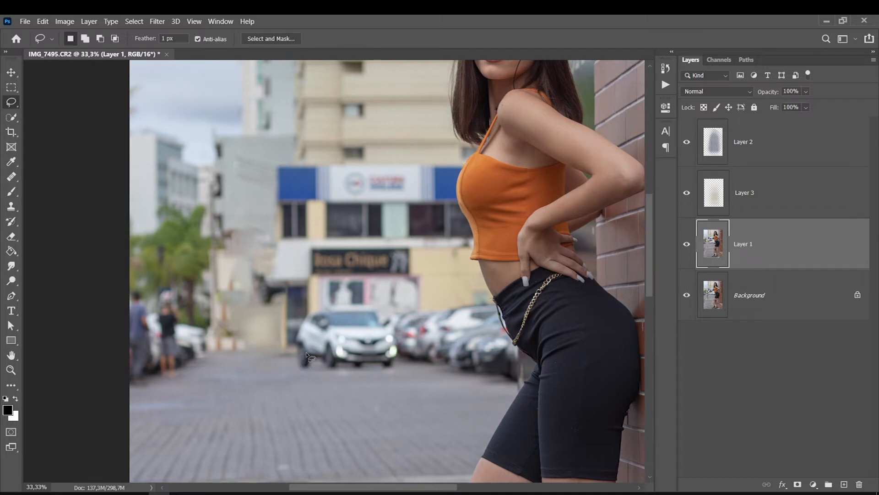
pyautogui.moveTo(294, 357)
pyautogui.mouseDown()
pyautogui.moveTo(316, 360)
pyautogui.moveTo(328, 369)
pyautogui.moveTo(387, 370)
pyautogui.moveTo(398, 354)
pyautogui.moveTo(394, 320)
pyautogui.moveTo(357, 303)
pyautogui.moveTo(308, 312)
pyautogui.moveTo(294, 340)
pyautogui.moveTo(302, 368)
pyautogui.mouseUp()
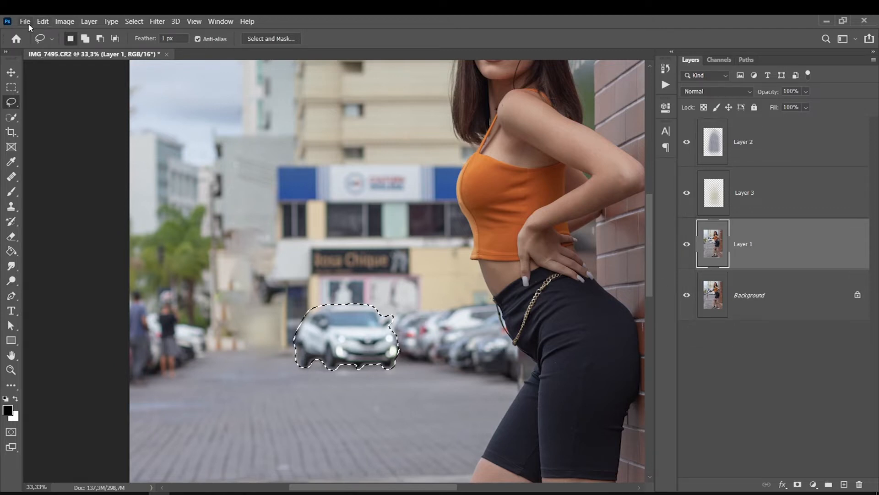
# Replace the selected car using Content-Aware Fill with Scale enabled, Medium rotation adaptation and output to the current layer
pyautogui.click(42, 21)
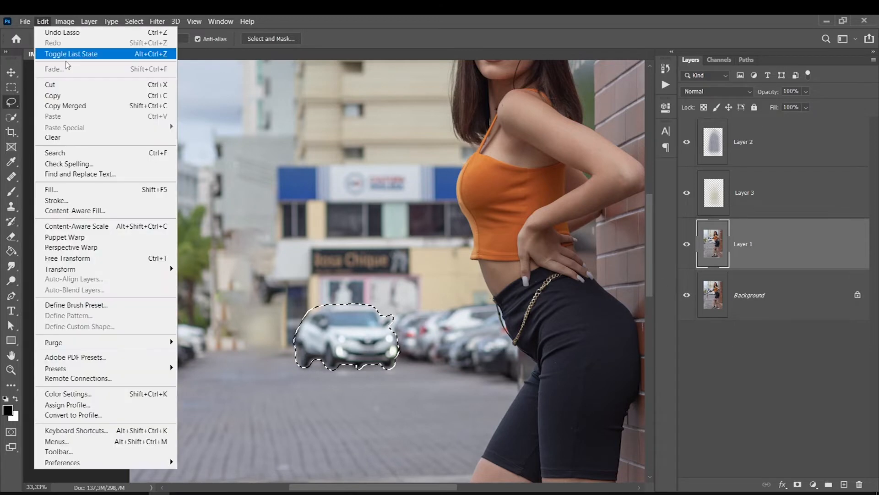
pyautogui.click(55, 209)
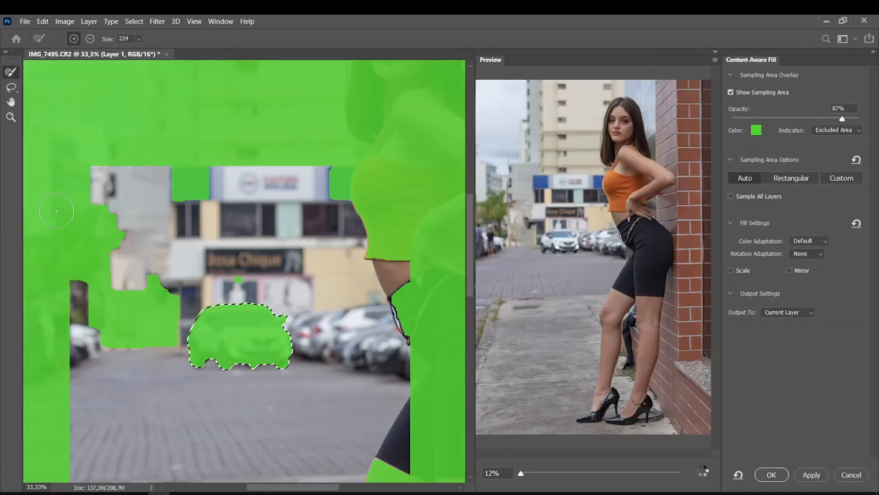
pyautogui.scroll(5, 598, 259)
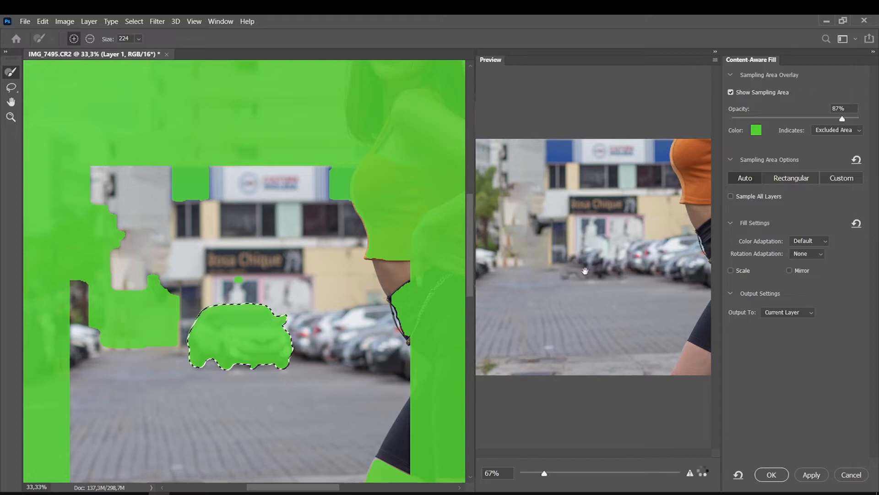
pyautogui.scroll(-4, 536, 169)
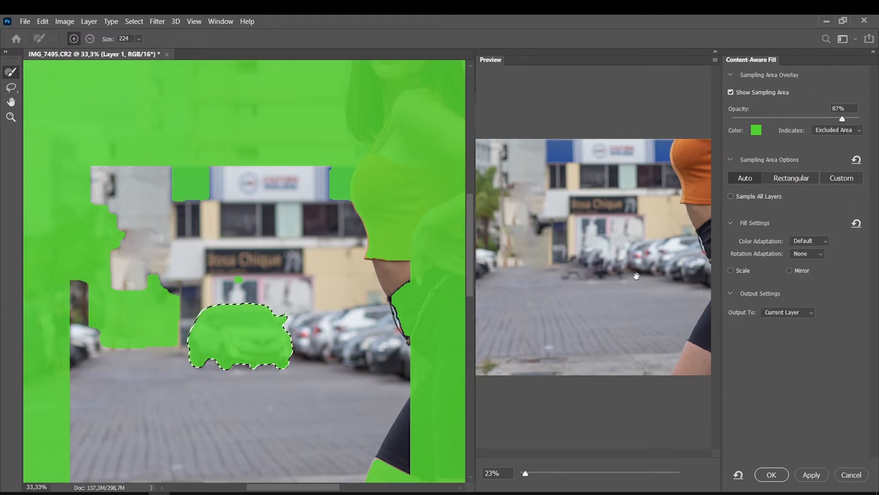
pyautogui.click(731, 271)
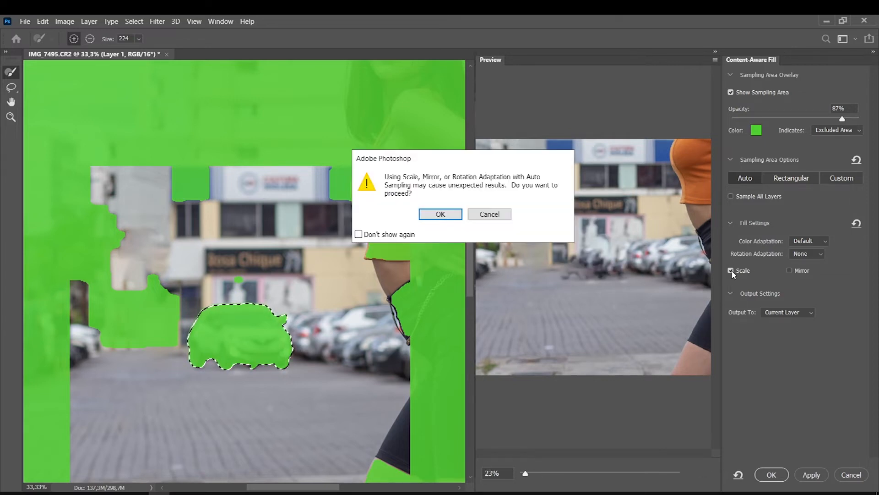
pyautogui.click(433, 213)
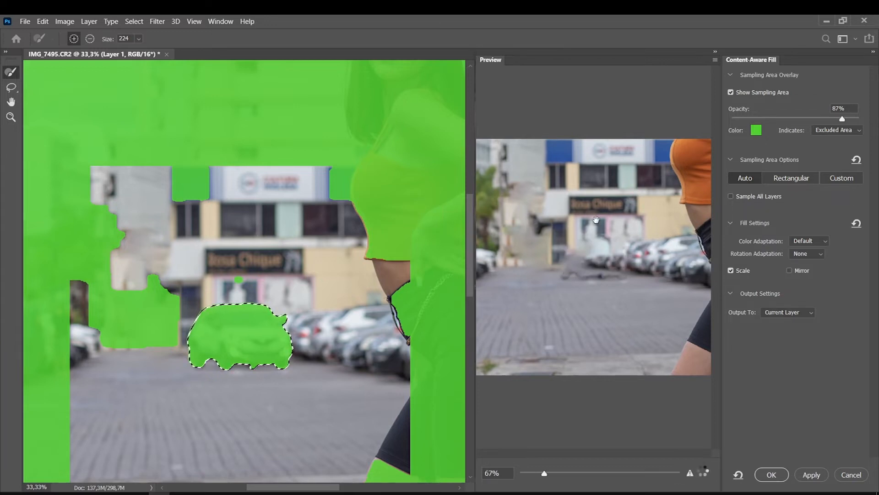
pyautogui.click(791, 253)
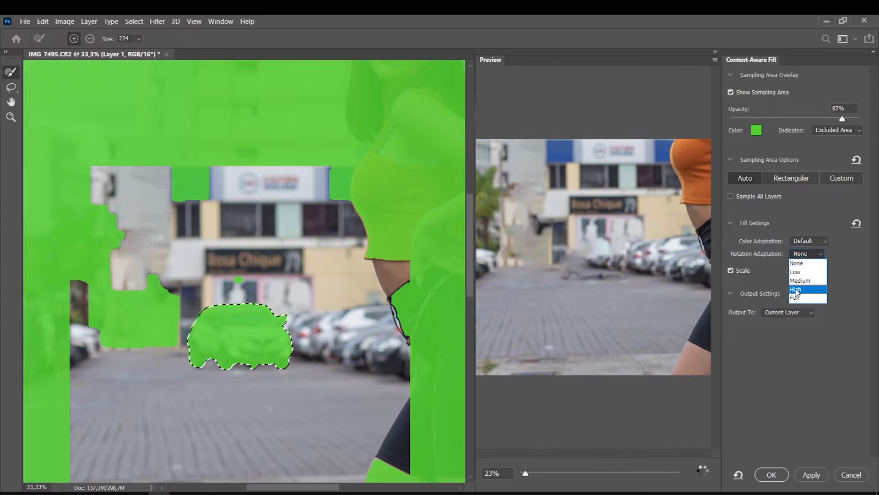
pyautogui.click(796, 280)
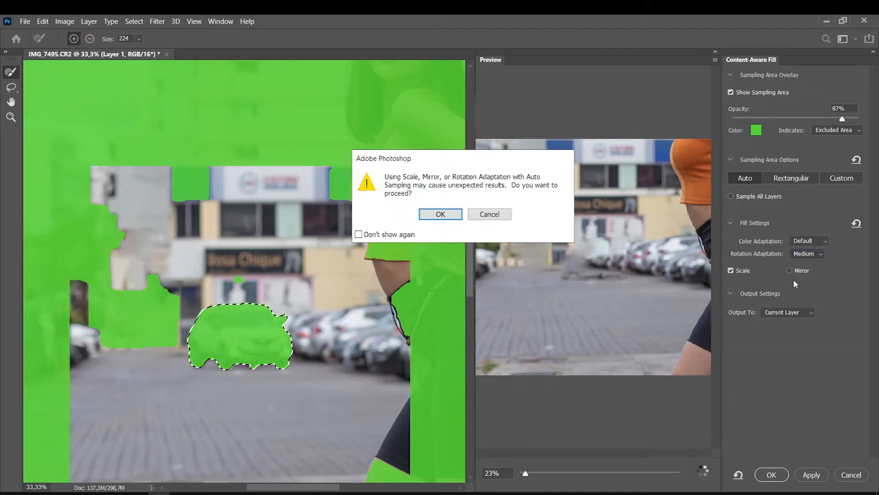
pyautogui.click(373, 235)
pyautogui.click(425, 214)
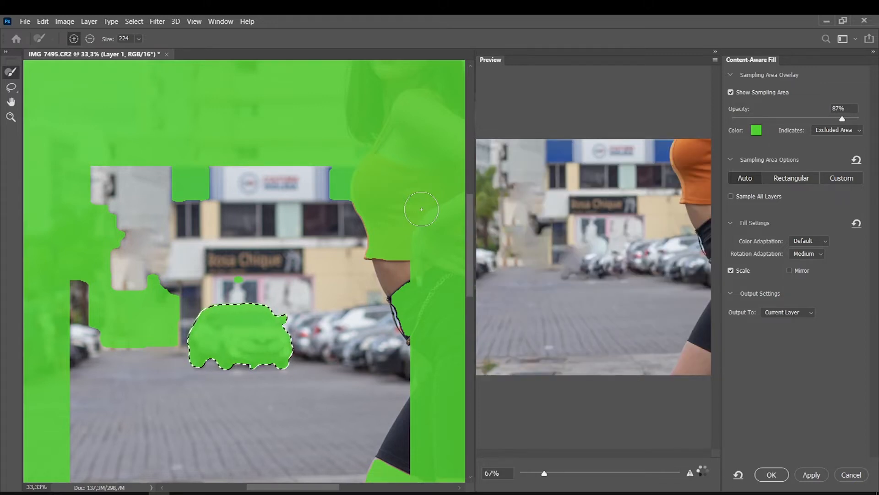
pyautogui.click(771, 475)
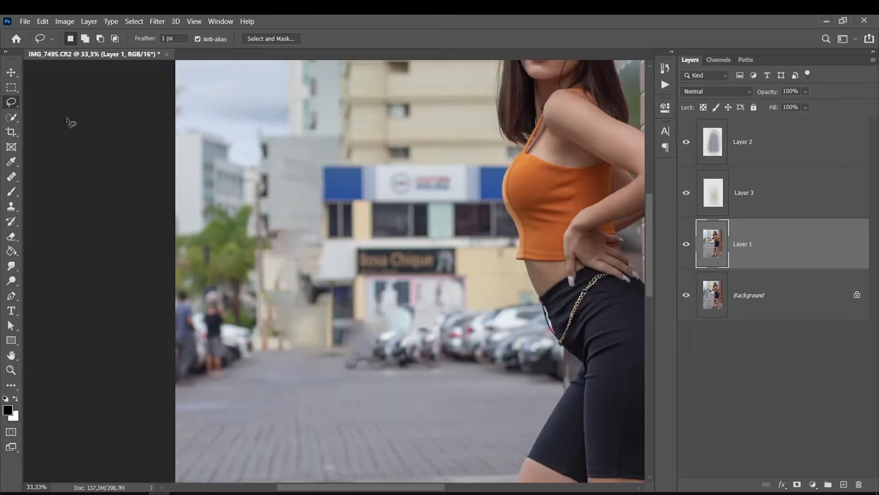
# Clear the selection and clone clean pavement over the car remnants on the street with the Clone Stamp at size 175
pyautogui.click(1, 202)
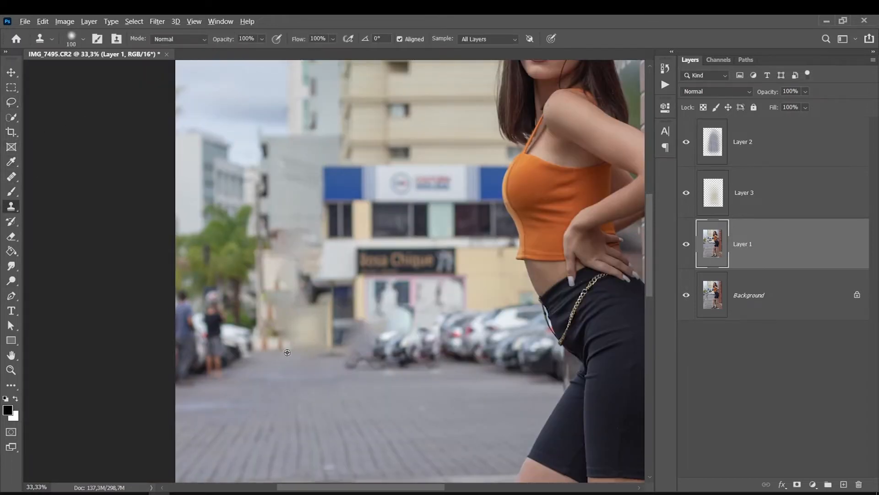
pyautogui.keyDown('alt'); pyautogui.click(303, 354); pyautogui.keyUp('alt')
pyautogui.press(']')
pyautogui.press(']')
pyautogui.press(']')
pyautogui.moveTo(403, 355)
pyautogui.mouseDown()
pyautogui.moveTo(332, 366)
pyautogui.moveTo(419, 364)
pyautogui.moveTo(424, 357)
pyautogui.moveTo(367, 353)
pyautogui.mouseUp()
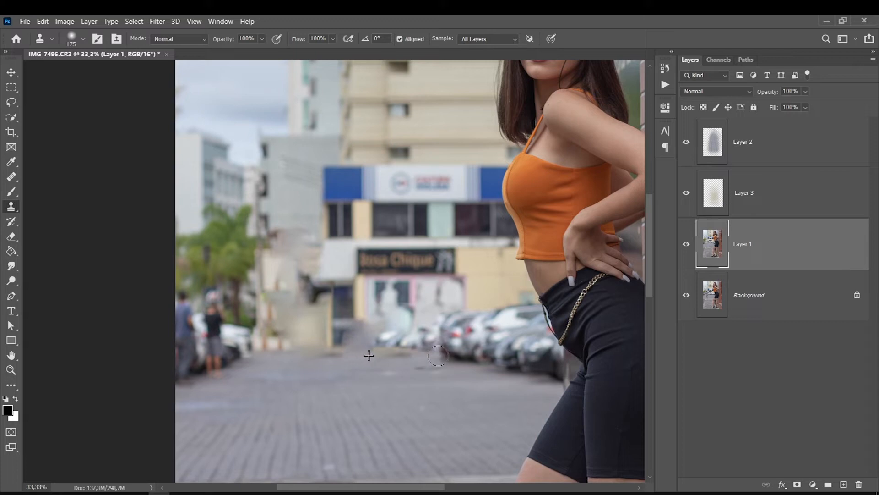
pyautogui.press('[')
pyautogui.press('[')
# Lasso the row of windows below the shop's blue sign and copy it to a new layer
pyautogui.press('l')
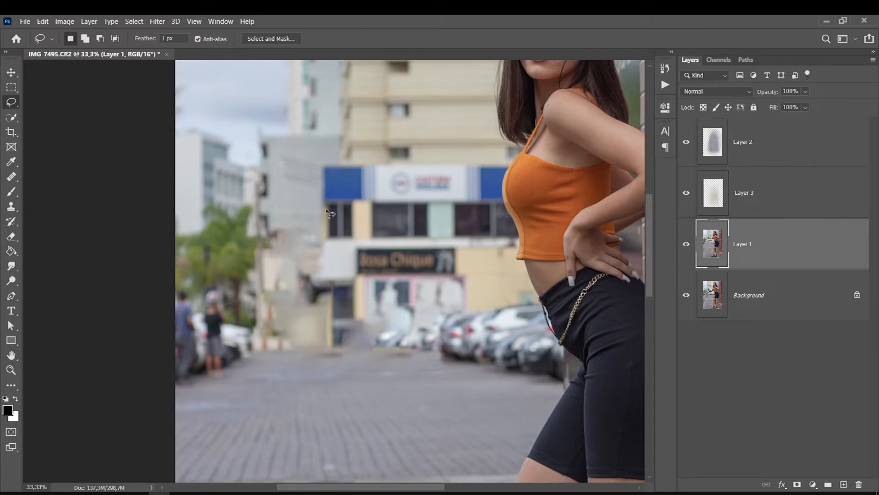
pyautogui.moveTo(332, 202)
pyautogui.mouseDown()
pyautogui.moveTo(331, 244)
pyautogui.moveTo(493, 242)
pyautogui.moveTo(492, 201)
pyautogui.moveTo(331, 200)
pyautogui.mouseUp()
pyautogui.hotkey('ctrl', 'j')
# Scale the copied window row to 130.08% width and 193.68% height and place it over the shop's ground floor
pyautogui.hotkey('ctrl', 't')
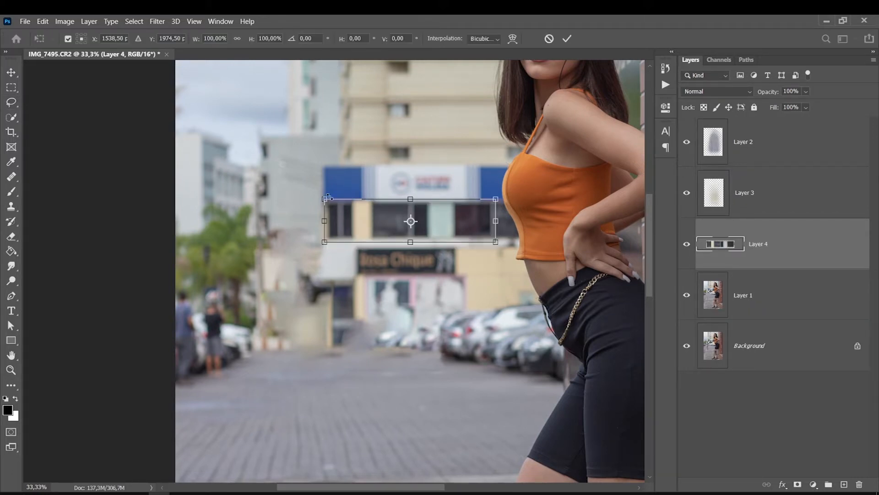
pyautogui.moveTo(339, 242); pyautogui.dragTo(345, 347)
pyautogui.moveTo(332, 306); pyautogui.dragTo(281, 266)
pyautogui.moveTo(321, 330); pyautogui.dragTo(336, 316)
pyautogui.press('Return')
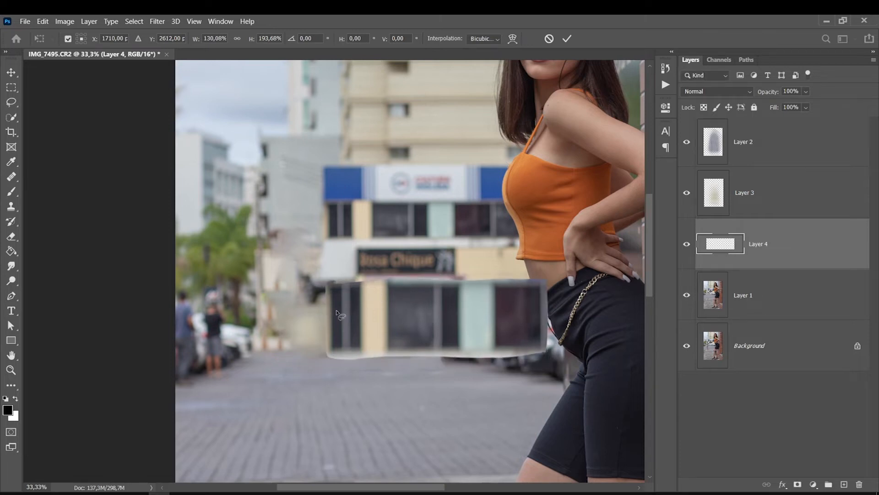
# Erase the window row's edges and the part covering the woman and parked cars with the Eraser at 48% opacity, comparing with the layer hidden
pyautogui.press('l')
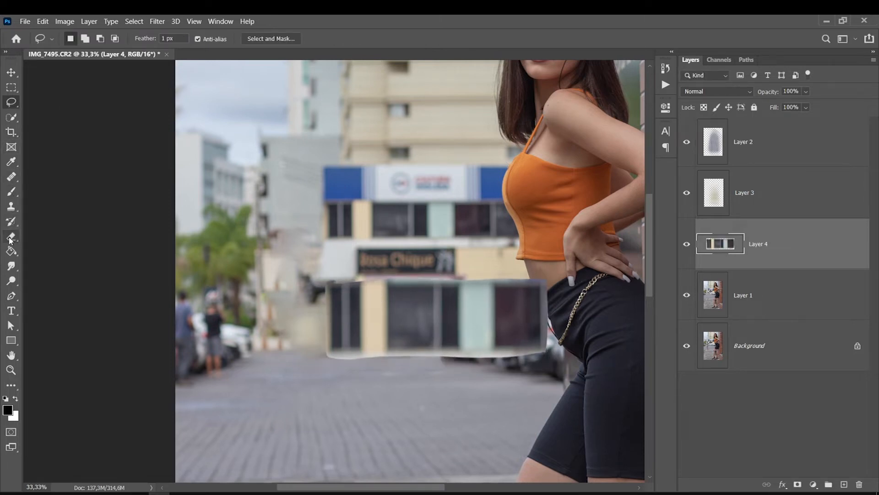
pyautogui.click(12, 236)
pyautogui.moveTo(442, 281)
pyautogui.mouseDown()
pyautogui.moveTo(540, 285)
pyautogui.moveTo(403, 286)
pyautogui.moveTo(324, 373)
pyautogui.mouseUp()
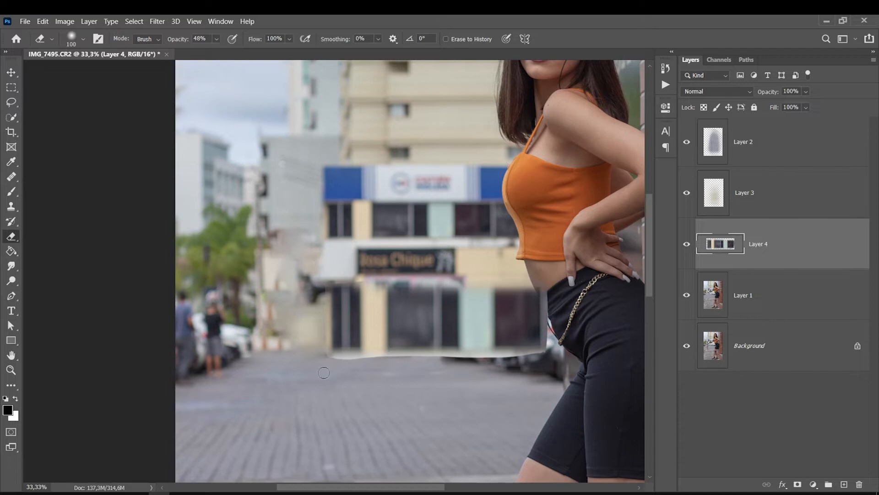
pyautogui.click(687, 244)
pyautogui.click(687, 243)
pyautogui.press(']')
pyautogui.press(']')
pyautogui.press(']')
pyautogui.press(']')
pyautogui.press(']')
pyautogui.moveTo(550, 268); pyautogui.dragTo(544, 338)
pyautogui.moveTo(542, 285)
pyautogui.mouseDown()
pyautogui.moveTo(529, 381)
pyautogui.moveTo(539, 368)
pyautogui.moveTo(525, 358)
pyautogui.moveTo(498, 371)
pyautogui.moveTo(510, 351)
pyautogui.moveTo(481, 357)
pyautogui.moveTo(512, 328)
pyautogui.moveTo(463, 358)
pyautogui.mouseUp()
pyautogui.press('[')
pyautogui.click(687, 244)
pyautogui.click(687, 244)
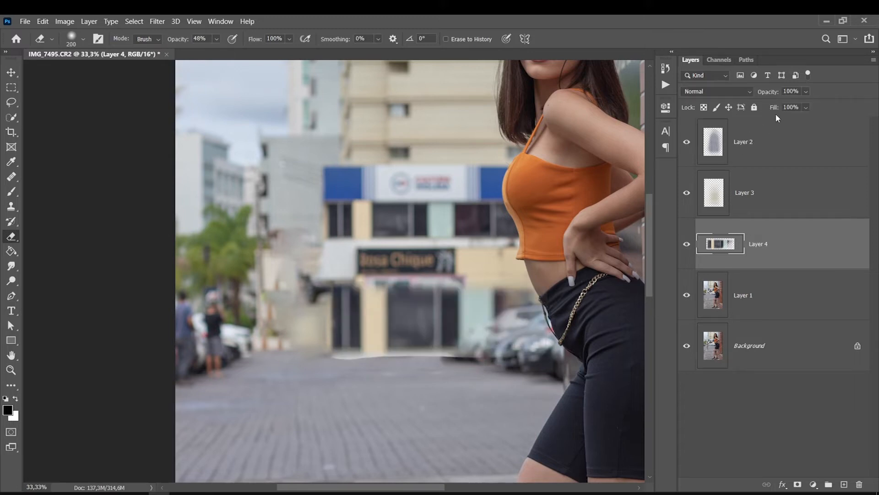
# Lower the window-row layer's opacity to 42% and erase its overlap with the parked cars using the Eraser at size 125
pyautogui.moveTo(801, 106); pyautogui.dragTo(791, 110)
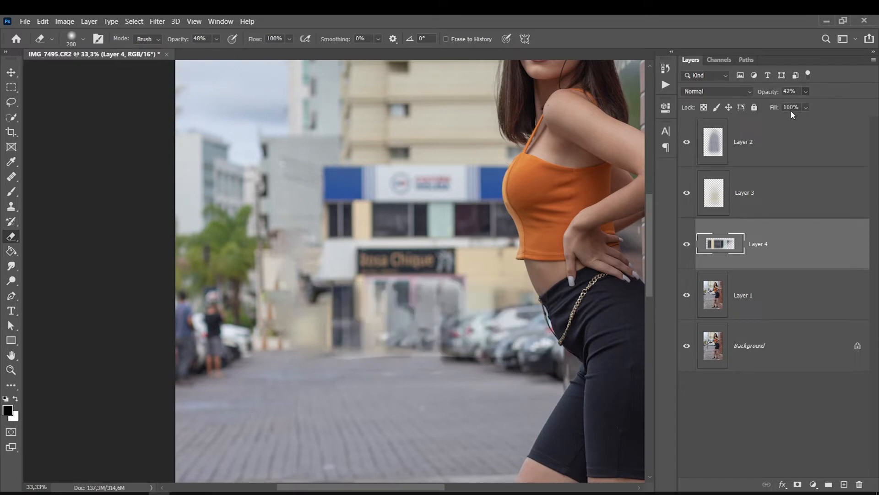
pyautogui.press('[')
pyautogui.press('[')
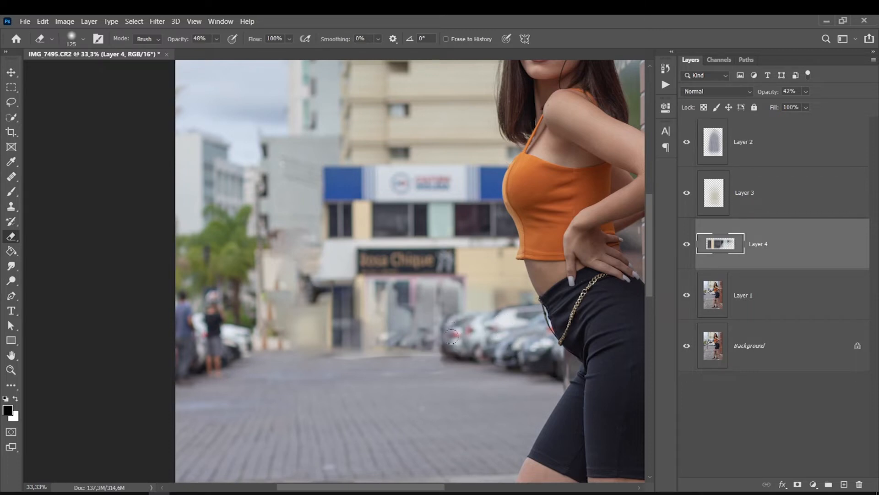
pyautogui.press(']')
pyautogui.press(']')
pyautogui.press(']')
# Raise the window-row layer's opacity to 98%, clean up its remaining edges with the Eraser, and compare with the layer hidden
pyautogui.click(806, 91)
pyautogui.moveTo(811, 105); pyautogui.dragTo(844, 106)
pyautogui.press('[')
pyautogui.press('[')
pyautogui.press('[')
pyautogui.press('[')
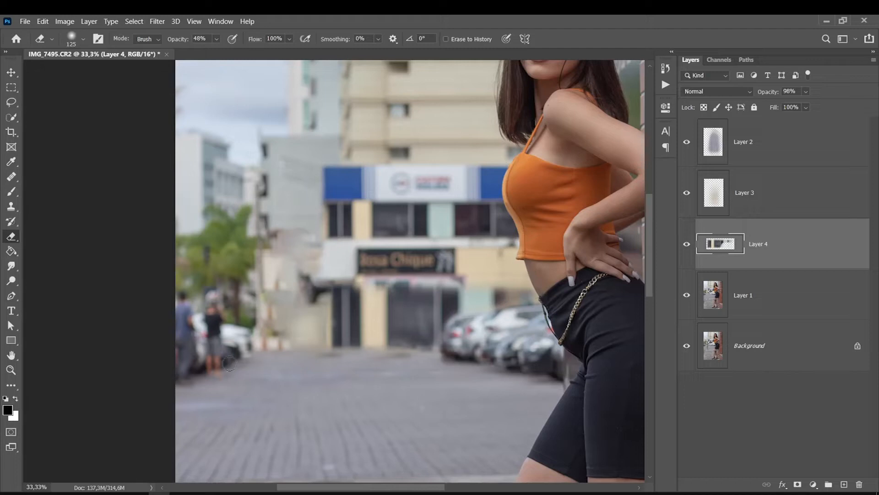
pyautogui.hotkey('ctrl', '0')
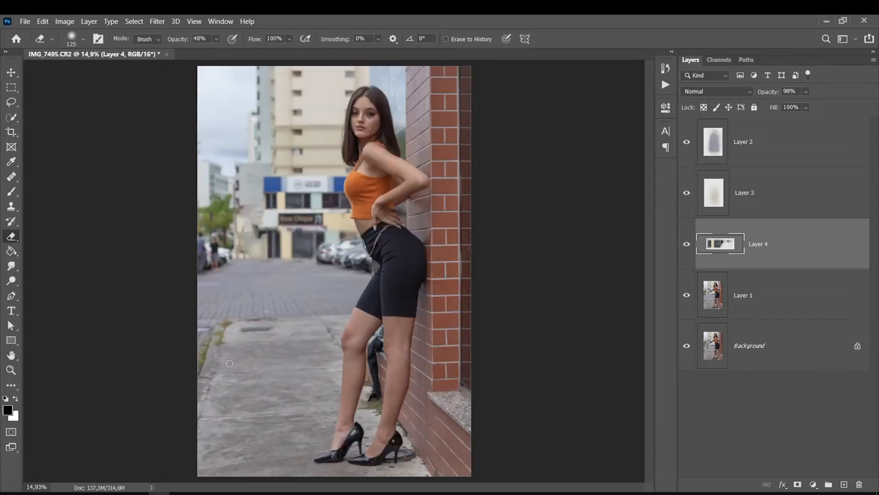
pyautogui.click(686, 239)
pyautogui.click(687, 238)
# Draw a Pen path from the photo's left edge along the sidewalk's far edge to the woman's thigh and up toward her waist
pyautogui.click(13, 295)
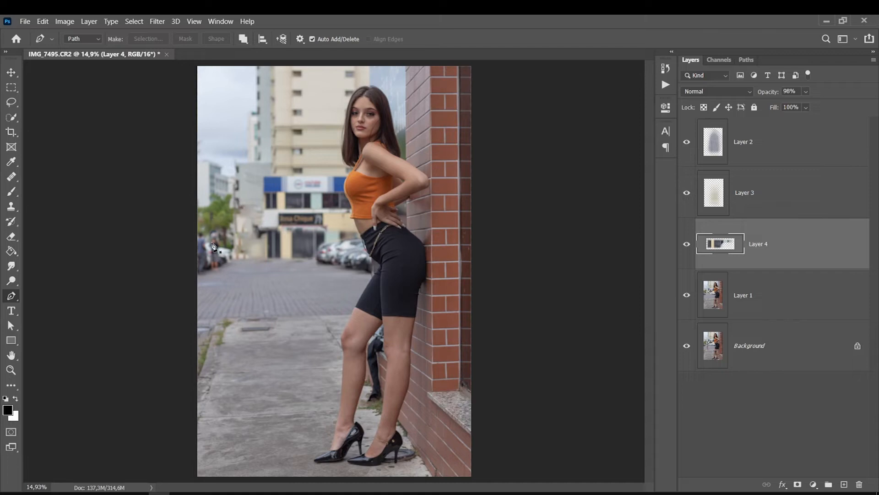
pyautogui.click(196, 319)
pyautogui.click(349, 314)
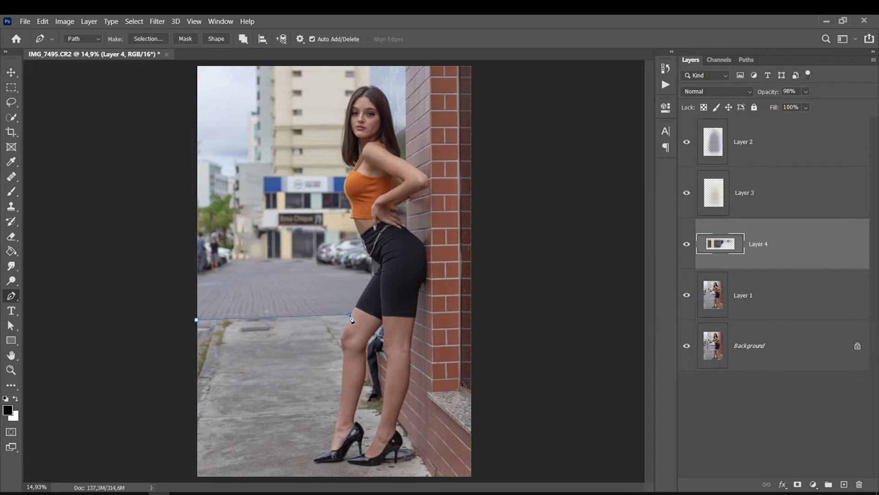
pyautogui.keyDown('ctrl'); pyautogui.click(360, 308); pyautogui.keyUp('ctrl')
pyautogui.keyDown('ctrl'); pyautogui.click(362, 309); pyautogui.keyUp('ctrl')
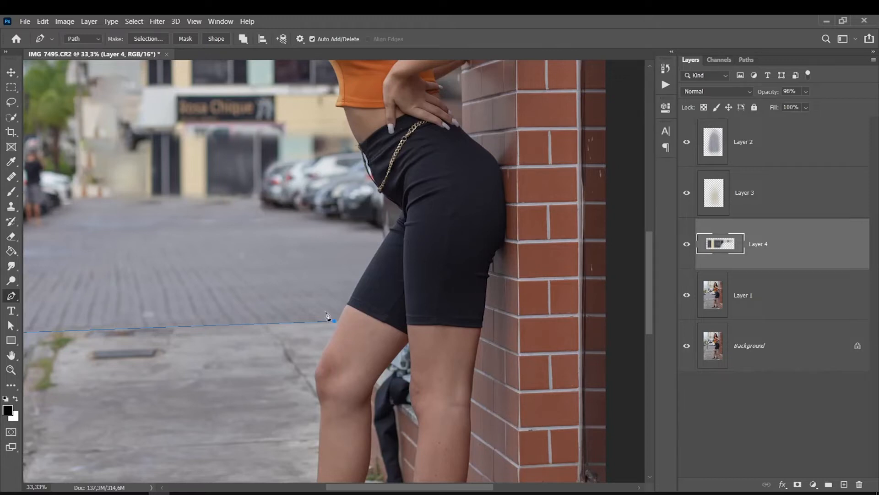
pyautogui.click(336, 298)
pyautogui.click(351, 257)
pyautogui.click(355, 236)
pyautogui.click(353, 213)
pyautogui.click(337, 188)
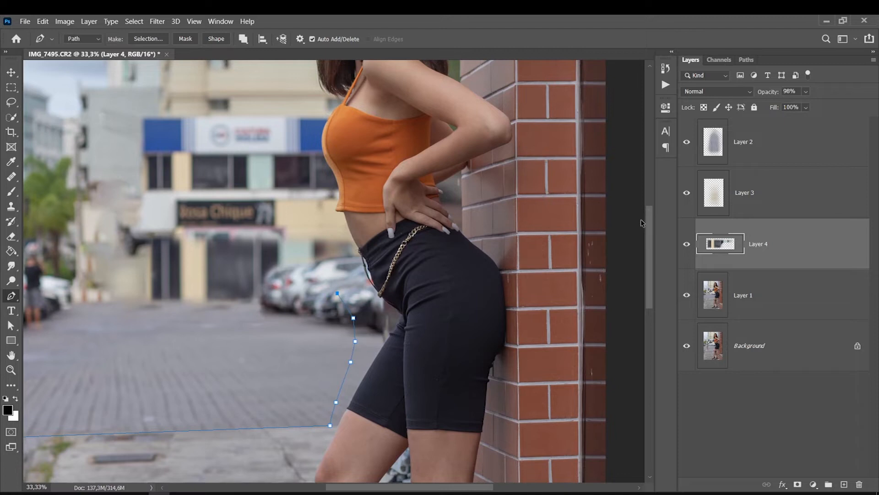
# Continue the path upward through the background beside the woman's waist, torso and hair, keeping a small gap from her outline
pyautogui.click(334, 257)
pyautogui.click(325, 218)
pyautogui.click(328, 196)
pyautogui.click(321, 171)
pyautogui.click(311, 145)
pyautogui.moveTo(650, 233); pyautogui.dragTo(651, 202)
pyautogui.click(313, 254)
pyautogui.click(317, 234)
pyautogui.click(306, 210)
pyautogui.moveTo(302, 176); pyautogui.dragTo(302, 159)
pyautogui.moveTo(306, 140); pyautogui.dragTo(314, 125)
# Carry the path over the woman's head to the brick wall's top and close it around the outside of the photo
pyautogui.moveTo(650, 224); pyautogui.dragTo(651, 177)
pyautogui.click(315, 284)
pyautogui.click(328, 252)
pyautogui.click(339, 230)
pyautogui.click(386, 218)
pyautogui.click(460, 200)
pyautogui.click(461, 185)
pyautogui.hotkey('ctrl', '-')
pyautogui.hotkey('ctrl', '-')
pyautogui.click(491, 219)
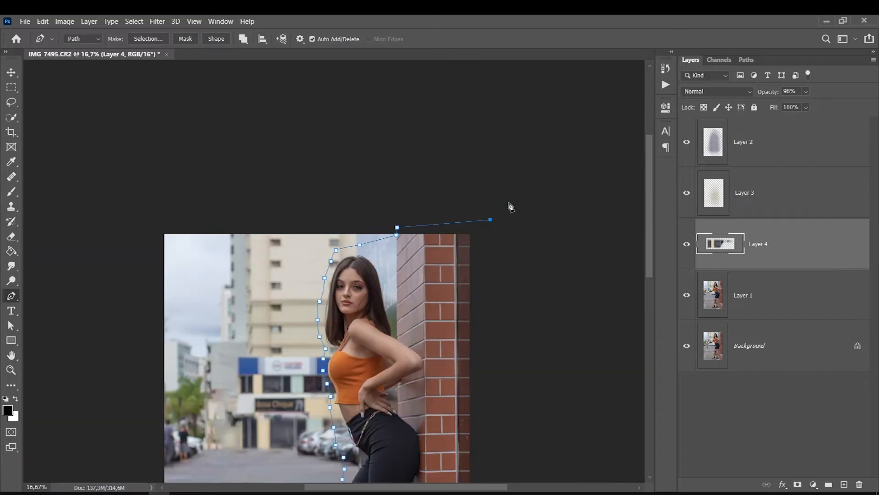
pyautogui.moveTo(651, 225); pyautogui.dragTo(651, 302)
pyautogui.click(478, 470)
pyautogui.click(149, 465)
pyautogui.moveTo(142, 314); pyautogui.dragTo(146, 295)
pyautogui.click(164, 285)
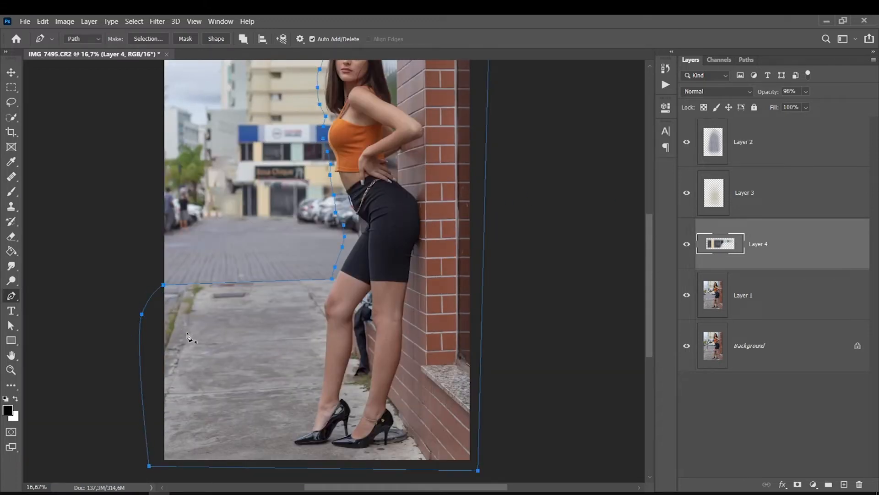
# Convert the path to a selection with a 2-pixel feather and copy that area of Layer 1 to a new layer
pyautogui.rightClick(215, 326)
pyautogui.click(236, 116)
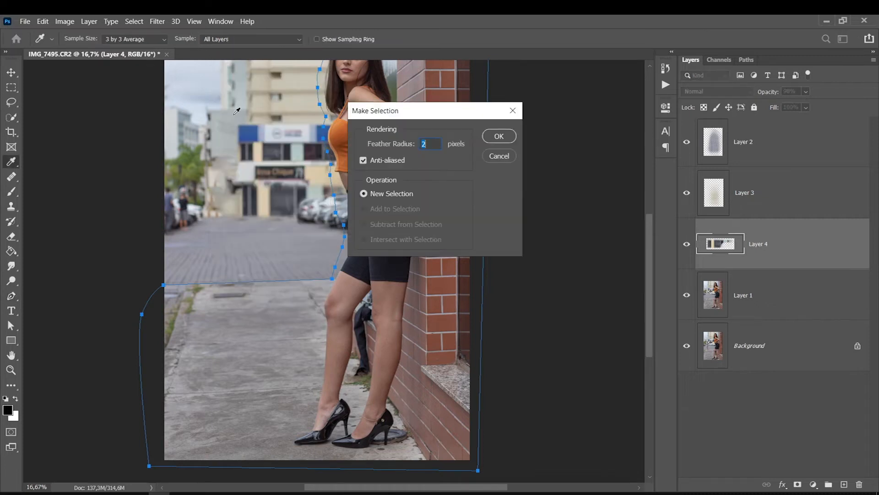
pyautogui.click(498, 143)
pyautogui.click(764, 298)
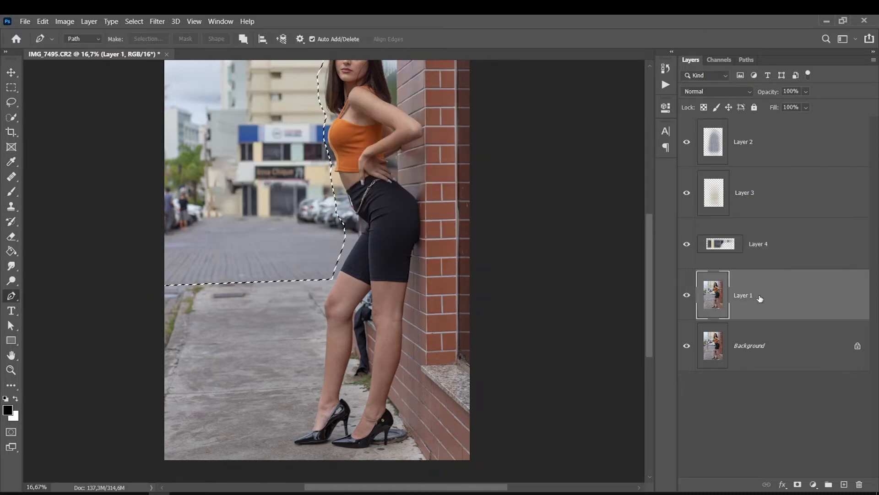
pyautogui.hotkey('ctrl', 'j')
# Hide Layer 1 and the Background to check the cutout and patch layers, toggling Layer 4's visibility
pyautogui.click(687, 346)
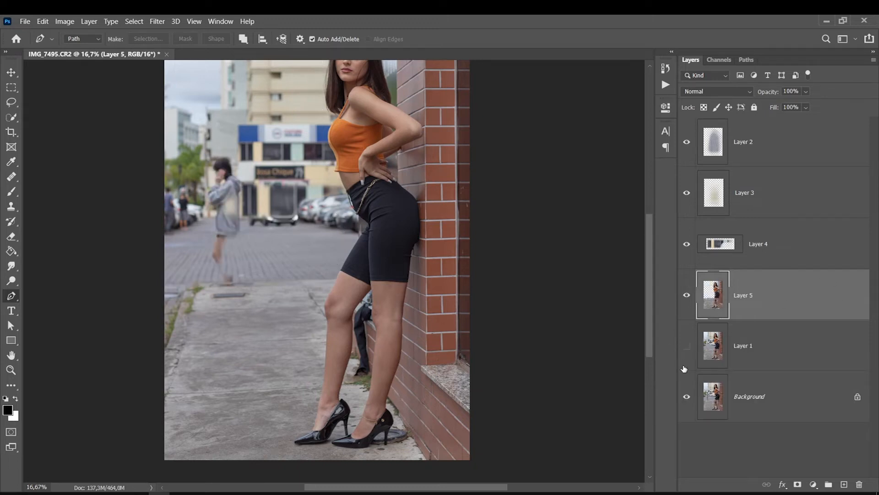
pyautogui.click(686, 396)
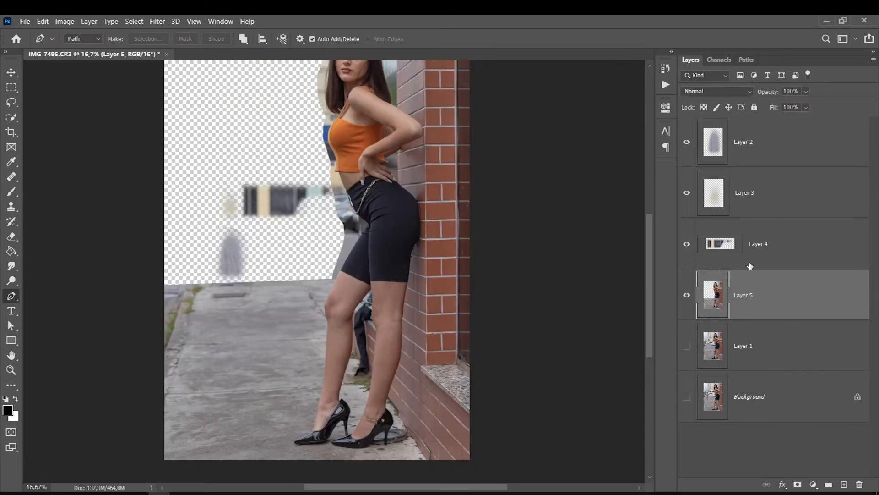
pyautogui.click(751, 256)
pyautogui.click(687, 244)
pyautogui.click(686, 245)
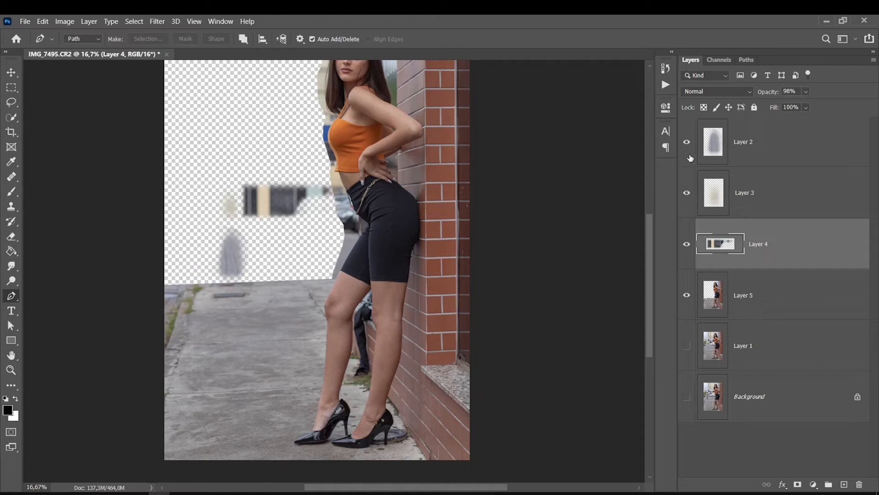
# Merge patch layers 2, 3 and 4 into one layer and place it below the Layer 5 cutout
pyautogui.click(725, 152)
pyautogui.keyDown('shift'); pyautogui.click(771, 244); pyautogui.keyUp('shift')
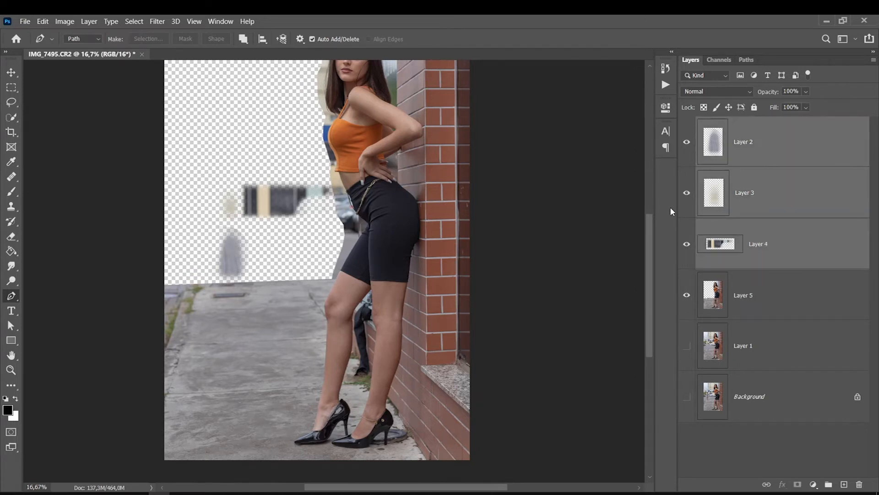
pyautogui.rightClick(816, 241)
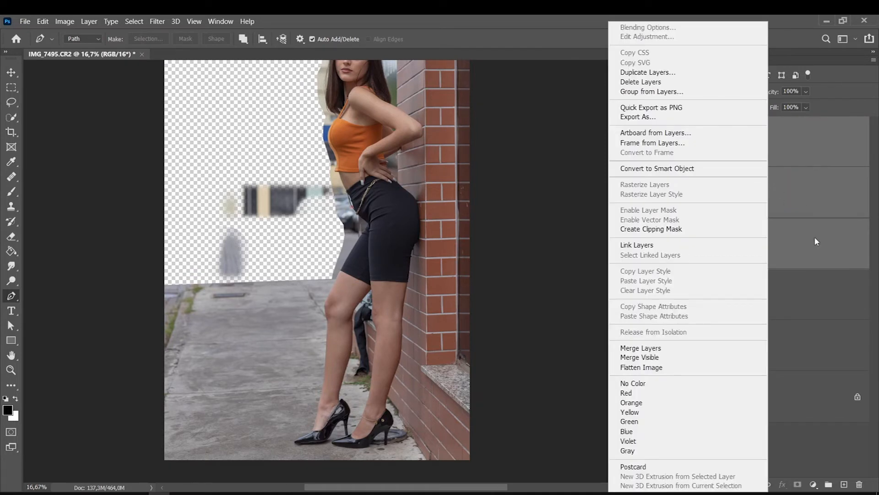
pyautogui.click(650, 348)
pyautogui.moveTo(757, 224); pyautogui.dragTo(758, 218)
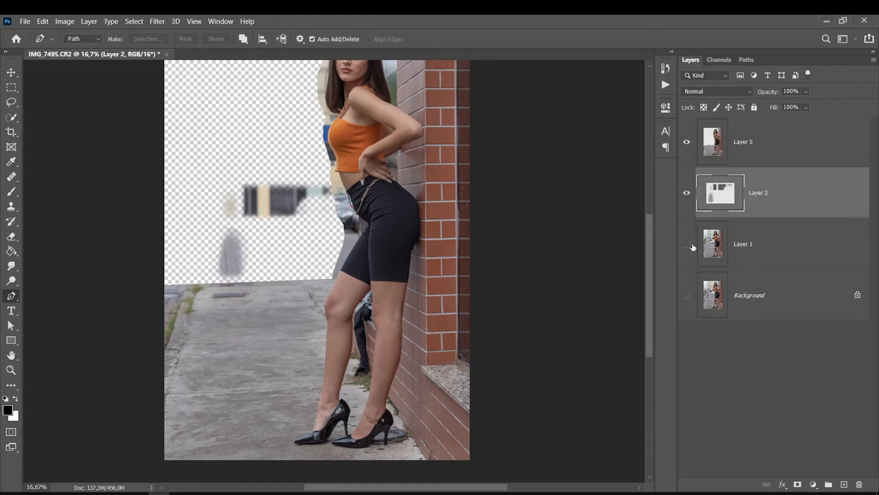
# Show Layer 1 again, merge it with the patch layer above it, and check the merged layer by toggling its visibility
pyautogui.click(686, 244)
pyautogui.click(748, 244)
pyautogui.click(780, 201)
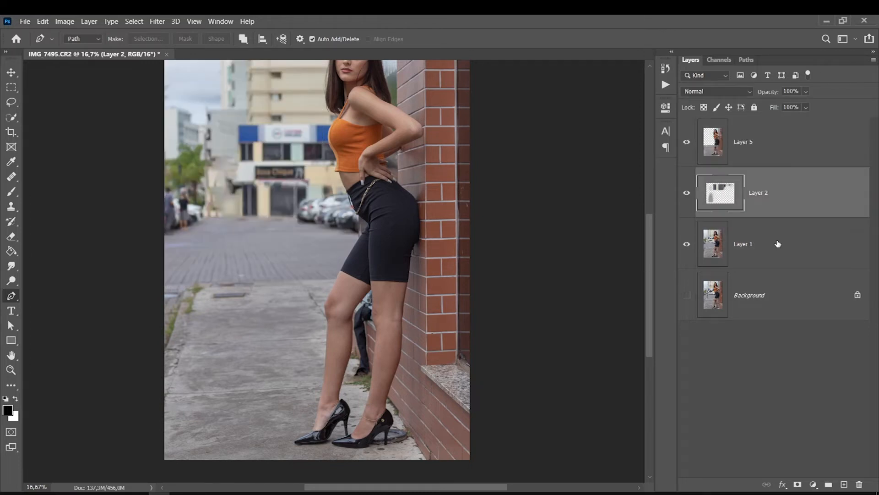
pyautogui.keyDown('shift'); pyautogui.click(778, 244); pyautogui.keyUp('shift')
pyautogui.rightClick(762, 206)
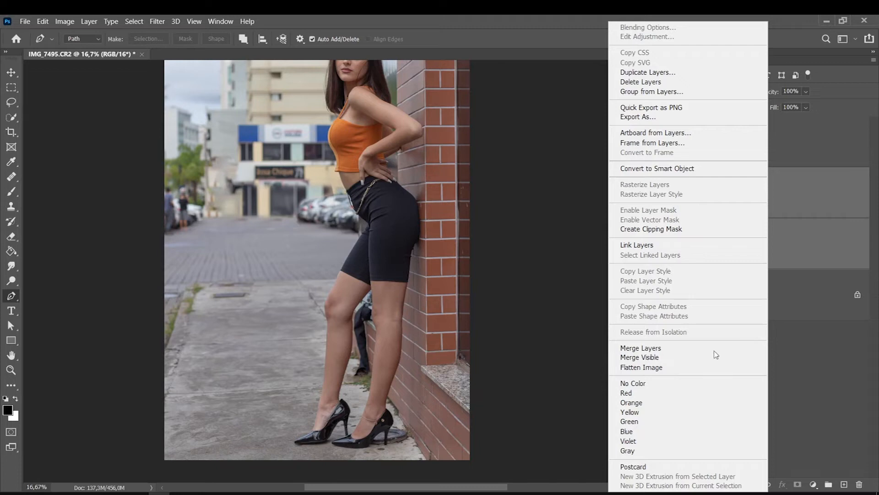
pyautogui.click(681, 349)
pyautogui.click(687, 192)
pyautogui.click(686, 192)
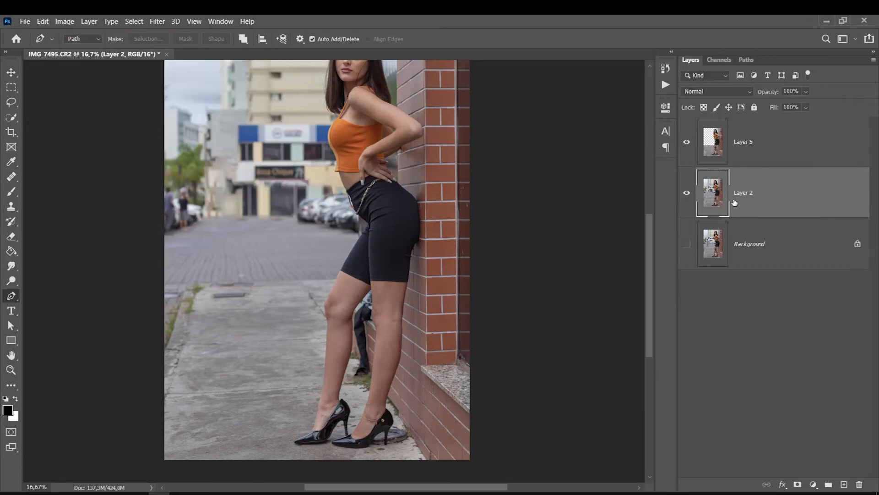
# Start a Field Blur on the merged layer with a 32 px pin beside the shop and a 0 px pin at the woman's hip
pyautogui.moveTo(649, 225); pyautogui.dragTo(653, 201)
pyautogui.click(155, 22)
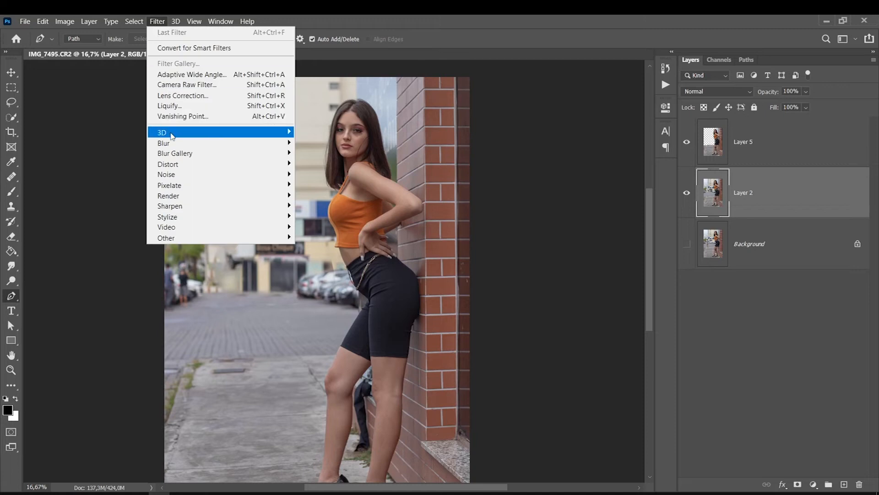
pyautogui.moveTo(162, 155)
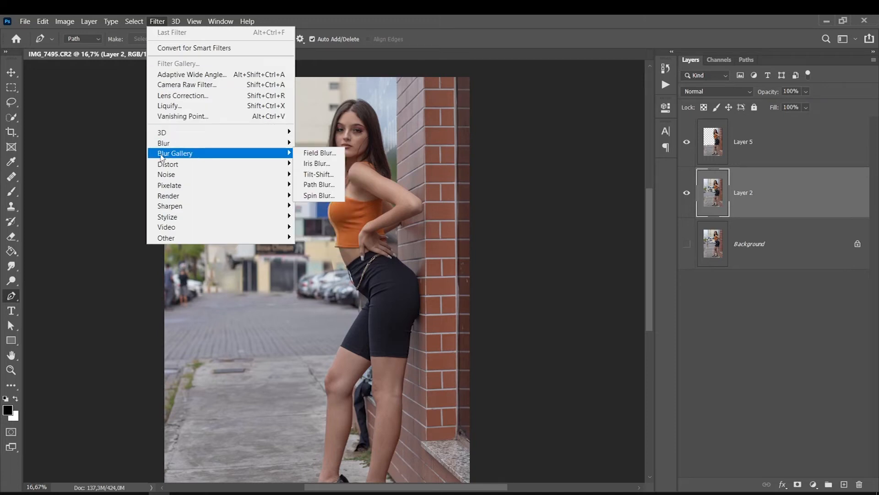
pyautogui.click(311, 157)
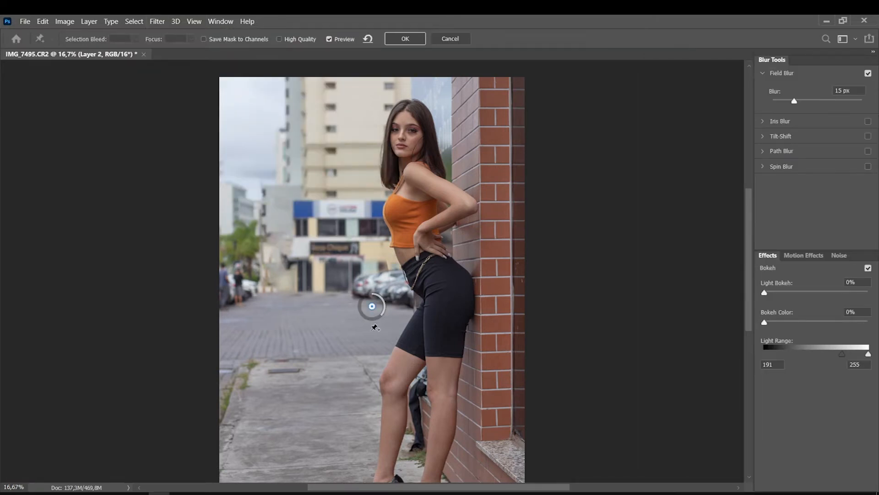
pyautogui.moveTo(378, 321); pyautogui.dragTo(275, 262)
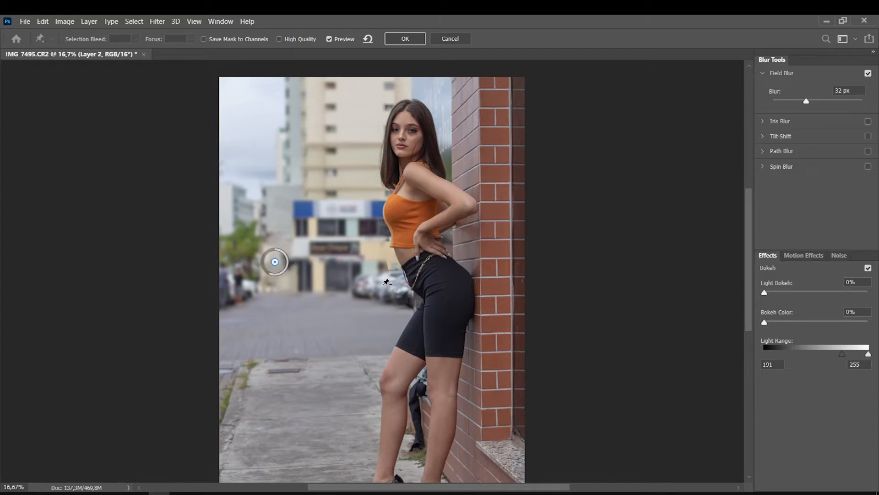
pyautogui.click(384, 282)
pyautogui.moveTo(390, 287)
pyautogui.mouseDown()
pyautogui.moveTo(380, 287)
pyautogui.moveTo(392, 292)
pyautogui.moveTo(394, 281)
pyautogui.mouseUp()
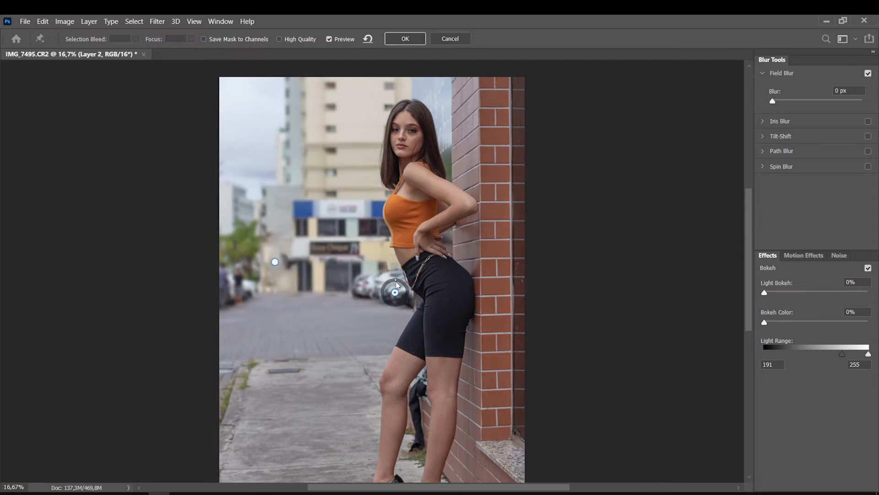
# Move the shop-side blur pin to the photo's left edge, add a 19 px pin before the shopfront, and apply the Field Blur
pyautogui.click(275, 262)
pyautogui.moveTo(283, 267); pyautogui.dragTo(222, 260)
pyautogui.click(299, 272)
pyautogui.moveTo(310, 281); pyautogui.dragTo(298, 303)
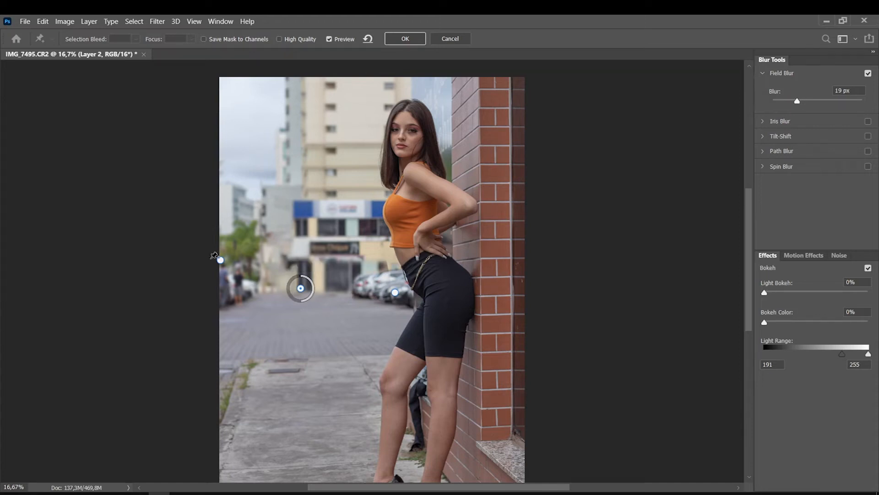
pyautogui.click(220, 260)
pyautogui.moveTo(219, 270); pyautogui.dragTo(218, 273)
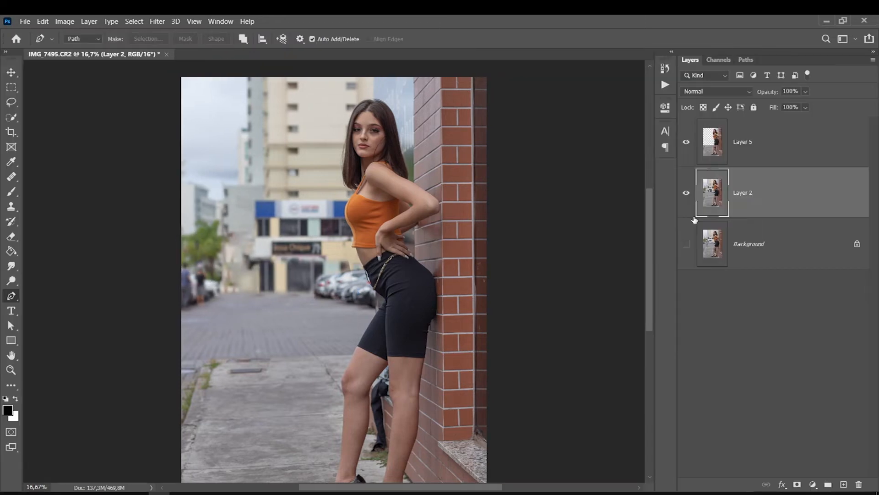
pyautogui.click(686, 192)
pyautogui.click(687, 193)
# Soften the cutout layer's edge with the Eraser at 31% opacity and size 250
pyautogui.click(747, 149)
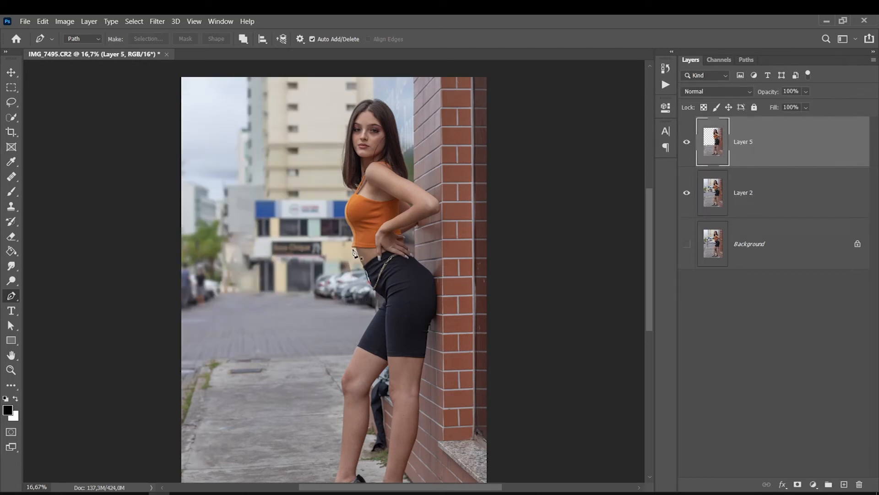
pyautogui.click(12, 237)
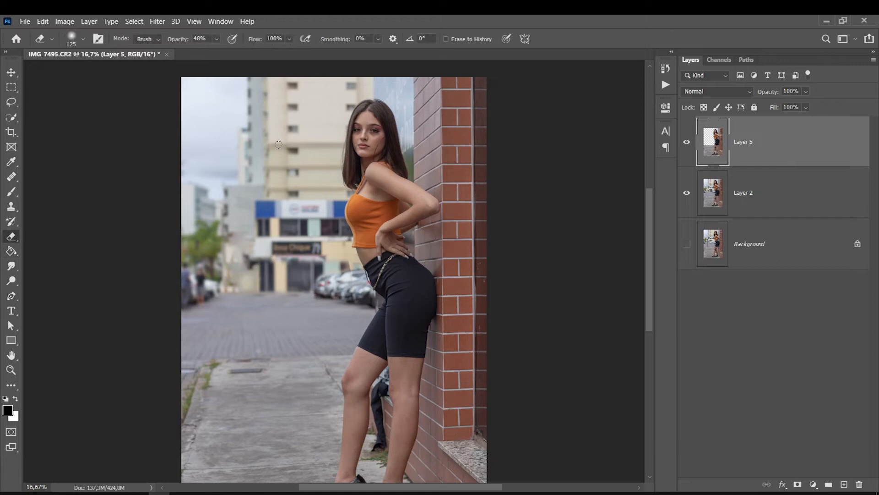
pyautogui.moveTo(217, 39); pyautogui.dragTo(212, 54)
pyautogui.press(']')
# Compare the retouched photo with the original by repeatedly toggling the Background layer's visibility and isolating it
pyautogui.click(689, 248)
pyautogui.click(689, 247)
pyautogui.click(689, 247)
pyautogui.click(690, 247)
pyautogui.hotkey('ctrl', '0')
pyautogui.keyDown('alt'); pyautogui.click(686, 245); pyautogui.keyUp('alt')
pyautogui.keyDown('alt'); pyautogui.click(686, 246); pyautogui.keyUp('alt')
pyautogui.keyDown('alt'); pyautogui.click(686, 247); pyautogui.keyUp('alt')
pyautogui.keyDown('alt'); pyautogui.click(685, 247); pyautogui.keyUp('alt')
pyautogui.keyDown('alt'); pyautogui.click(686, 247); pyautogui.keyUp('alt')
pyautogui.keyDown('alt'); pyautogui.click(685, 246); pyautogui.keyUp('alt')
pyautogui.keyDown('alt'); pyautogui.click(686, 247); pyautogui.keyUp('alt')
pyautogui.keyDown('alt'); pyautogui.click(686, 247); pyautogui.keyUp('alt')
pyautogui.keyDown('alt'); pyautogui.click(685, 246); pyautogui.keyUp('alt')
pyautogui.keyDown('alt'); pyautogui.click(685, 246); pyautogui.keyUp('alt')
pyautogui.keyDown('alt'); pyautogui.click(686, 246); pyautogui.keyUp('alt')
pyautogui.keyDown('alt'); pyautogui.click(685, 246); pyautogui.keyUp('alt')
pyautogui.keyDown('alt'); pyautogui.click(685, 246); pyautogui.keyUp('alt')
pyautogui.keyDown('alt'); pyautogui.click(685, 246); pyautogui.keyUp('alt')
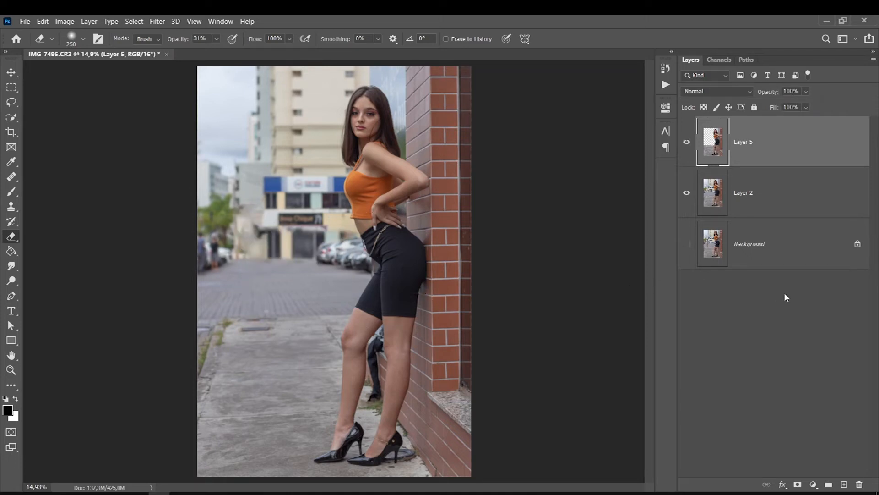
pyautogui.keyDown('alt'); pyautogui.click(686, 246); pyautogui.keyUp('alt')
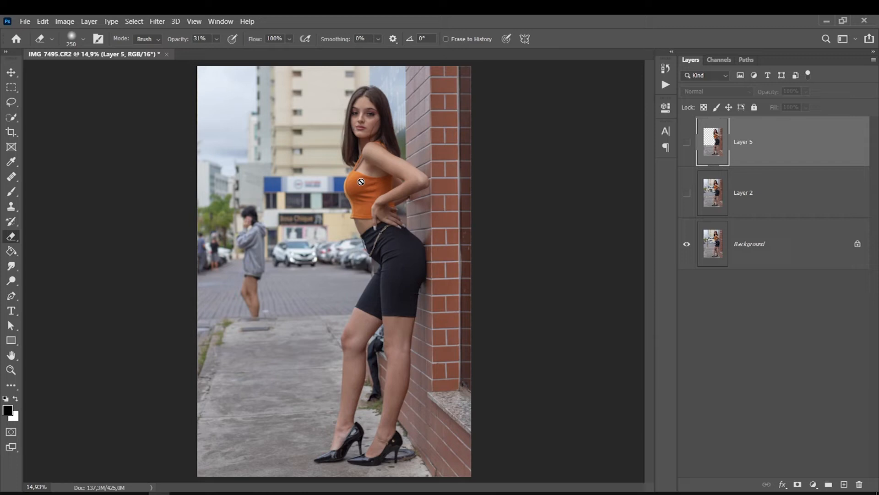
pyautogui.keyDown('alt'); pyautogui.click(686, 243); pyautogui.keyUp('alt')
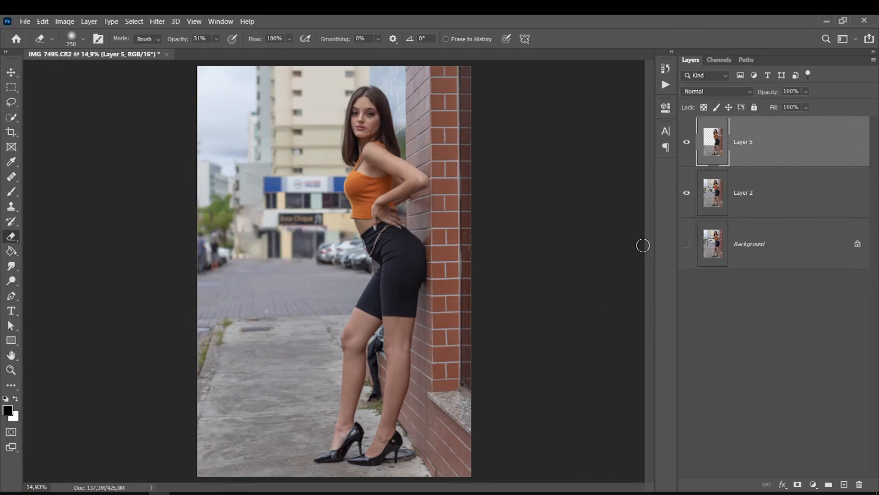
# Crop the photo's left side to cut out the people standing by the parked cars
pyautogui.click(11, 131)
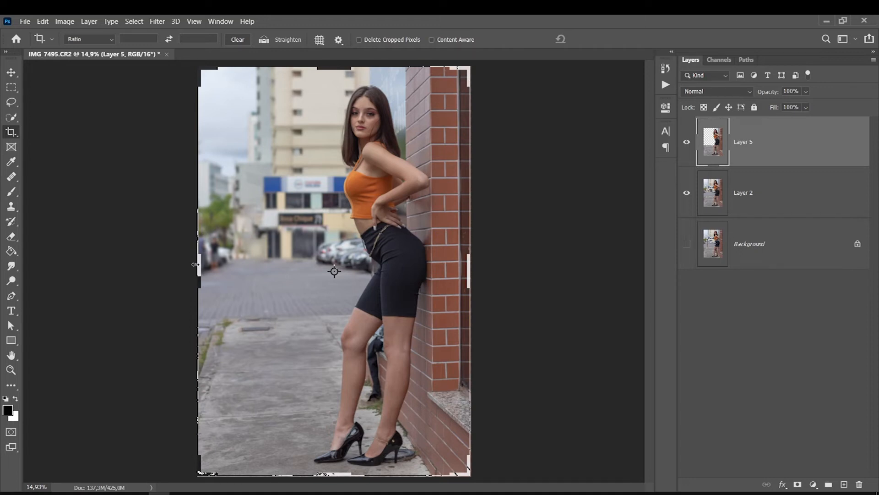
pyautogui.moveTo(197, 267); pyautogui.dragTo(204, 265)
pyautogui.press('Return')
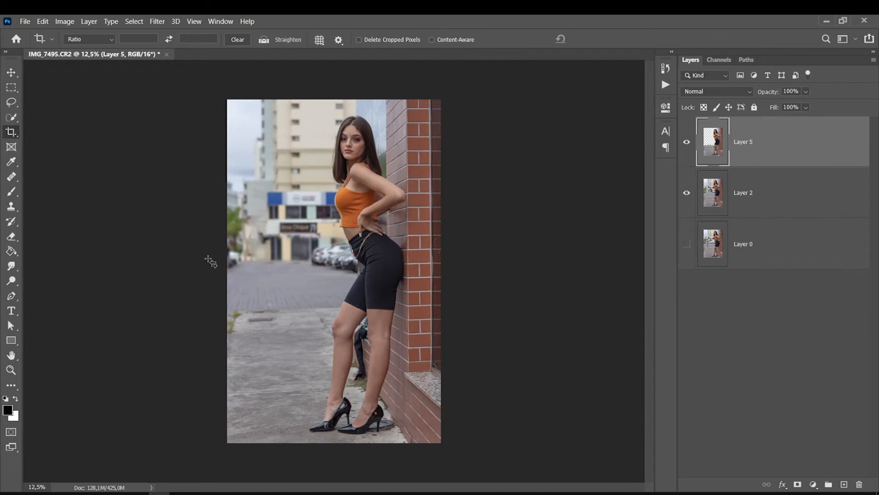
pyautogui.click(211, 261)
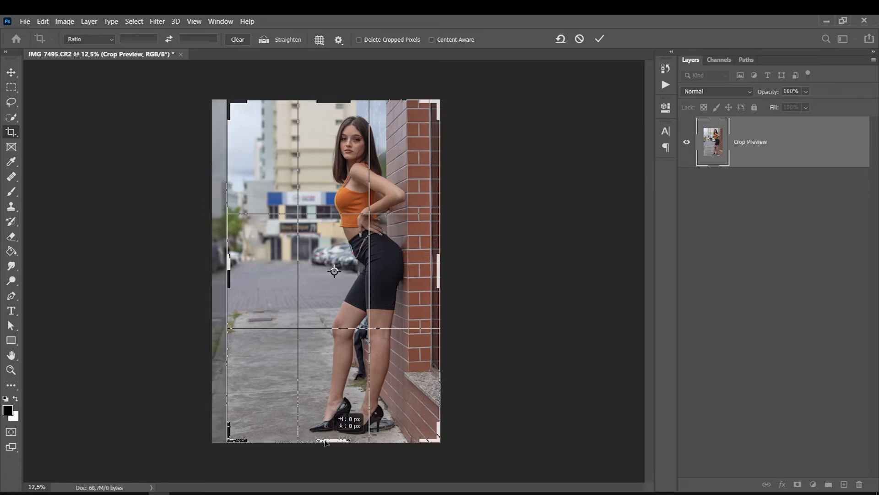
pyautogui.moveTo(323, 440); pyautogui.dragTo(322, 426)
pyautogui.press('Escape')
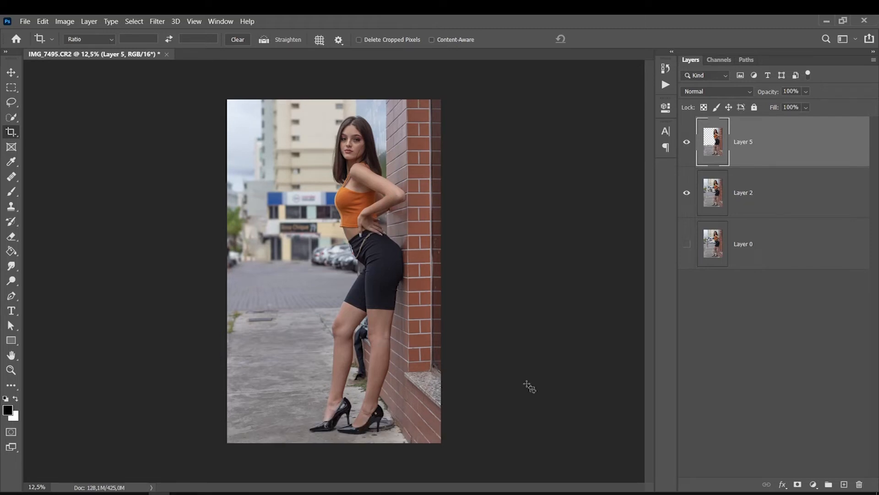
# Compare the cropped retouch with the original by repeatedly toggling and isolating Layer 0, including a closer view of the parked cars
pyautogui.click(691, 250)
pyautogui.click(692, 250)
pyautogui.click(691, 250)
pyautogui.click(691, 250)
pyautogui.keyDown('alt'); pyautogui.click(691, 251); pyautogui.keyUp('alt')
pyautogui.keyDown('alt'); pyautogui.click(692, 250); pyautogui.keyUp('alt')
pyautogui.keyDown('alt'); pyautogui.click(691, 251); pyautogui.keyUp('alt')
pyautogui.keyDown('alt'); pyautogui.click(692, 250); pyautogui.keyUp('alt')
pyautogui.keyDown('alt'); pyautogui.click(691, 251); pyautogui.keyUp('alt')
pyautogui.keyDown('alt'); pyautogui.click(692, 250); pyautogui.keyUp('alt')
pyautogui.keyDown('alt'); pyautogui.click(692, 251); pyautogui.keyUp('alt')
pyautogui.keyDown('alt'); pyautogui.click(691, 251); pyautogui.keyUp('alt')
pyautogui.keyDown('ctrl'); pyautogui.click(340, 249); pyautogui.keyUp('ctrl')
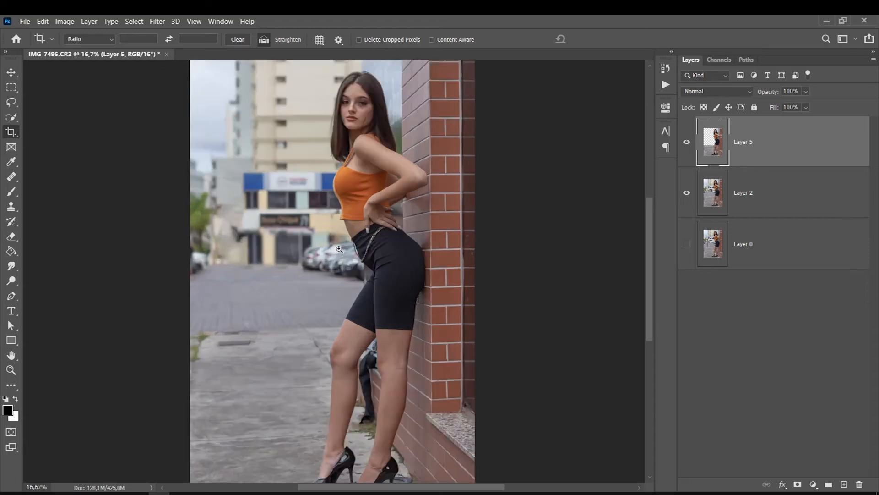
pyautogui.keyDown('ctrl'); pyautogui.click(339, 248); pyautogui.keyUp('ctrl')
pyautogui.keyDown('alt'); pyautogui.click(691, 250); pyautogui.keyUp('alt')
pyautogui.keyDown('alt'); pyautogui.click(692, 251); pyautogui.keyUp('alt')
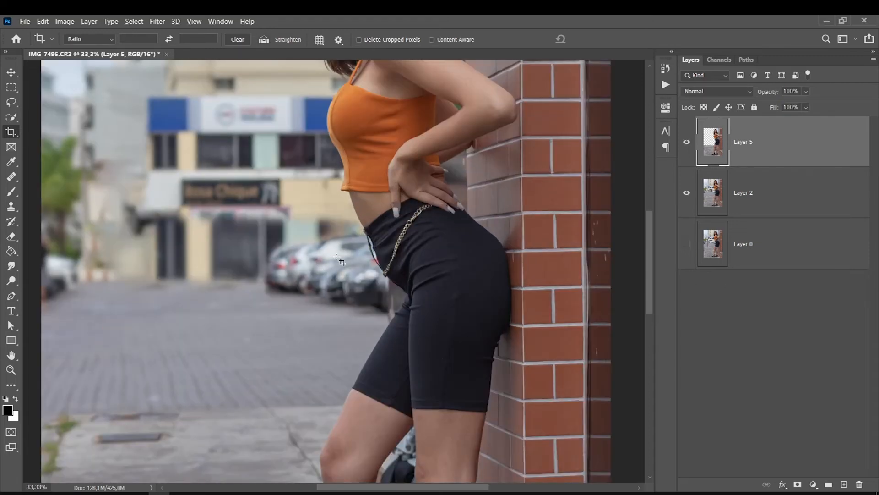
# Erase Layer 2 over the parked cars beside the woman's hip at 31% opacity and show Layer 0 beneath it
pyautogui.click(744, 199)
pyautogui.click(687, 193)
pyautogui.click(687, 192)
pyautogui.click(11, 236)
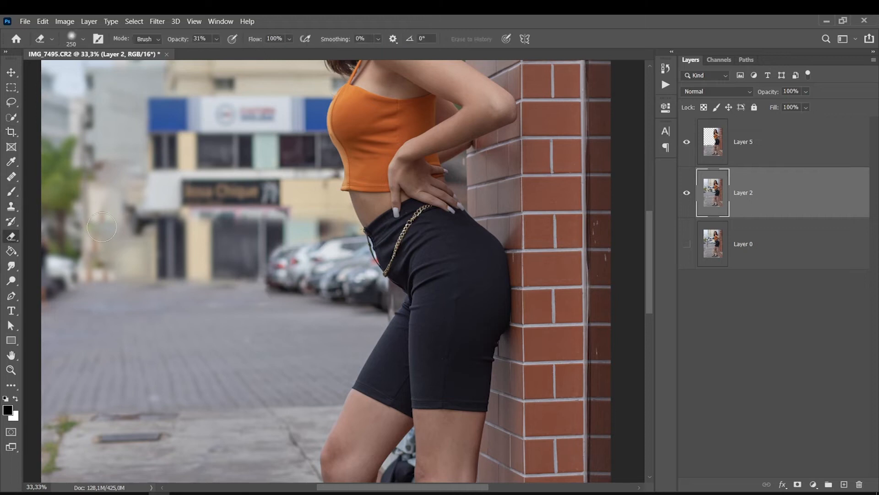
pyautogui.moveTo(358, 275)
pyautogui.mouseDown()
pyautogui.moveTo(334, 259)
pyautogui.moveTo(352, 274)
pyautogui.moveTo(338, 264)
pyautogui.moveTo(355, 254)
pyautogui.moveTo(329, 262)
pyautogui.moveTo(376, 257)
pyautogui.mouseUp()
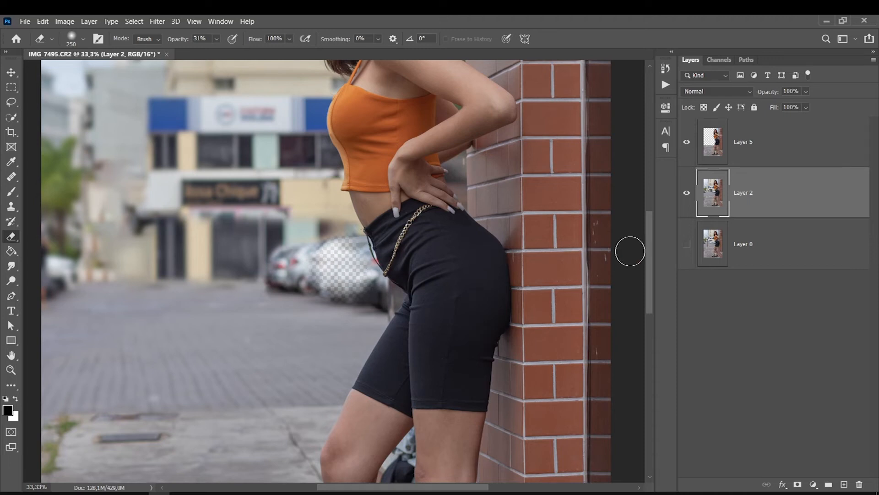
pyautogui.click(687, 245)
pyautogui.click(687, 245)
pyautogui.click(686, 245)
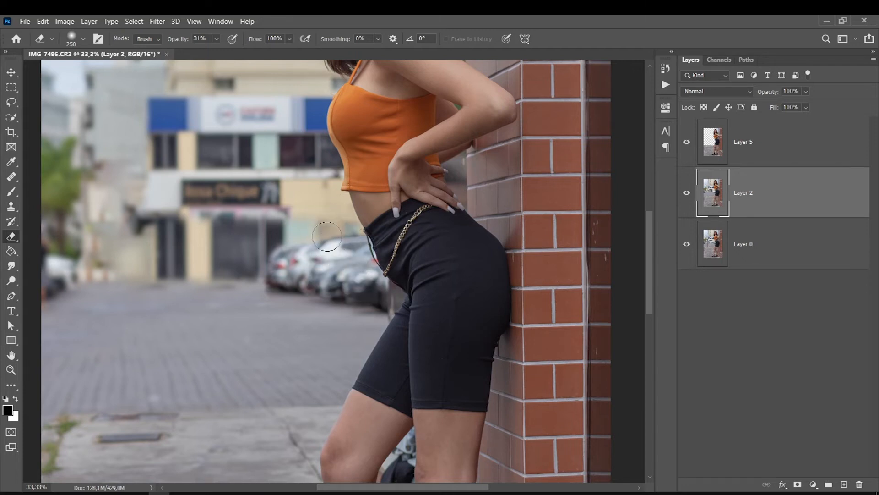
pyautogui.click(686, 192)
pyautogui.click(686, 193)
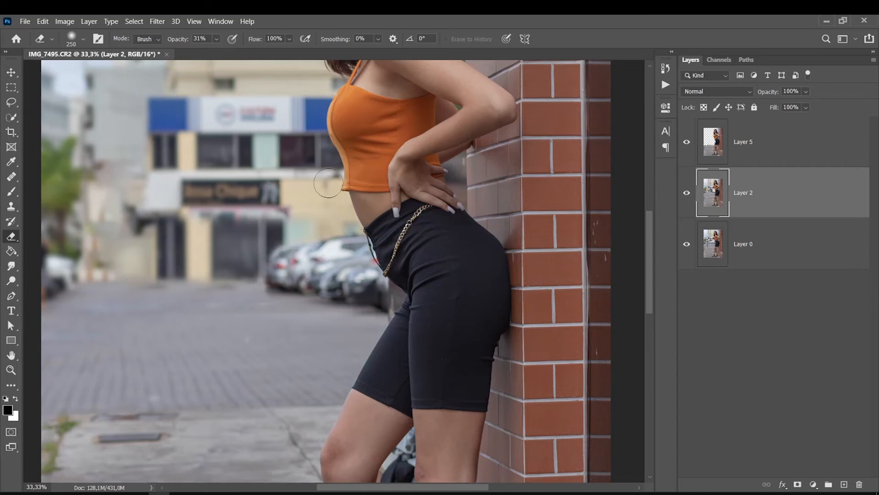
# Compare the whole retouched photo with the original by repeatedly isolating Layer 0
pyautogui.hotkey('ctrl', '0')
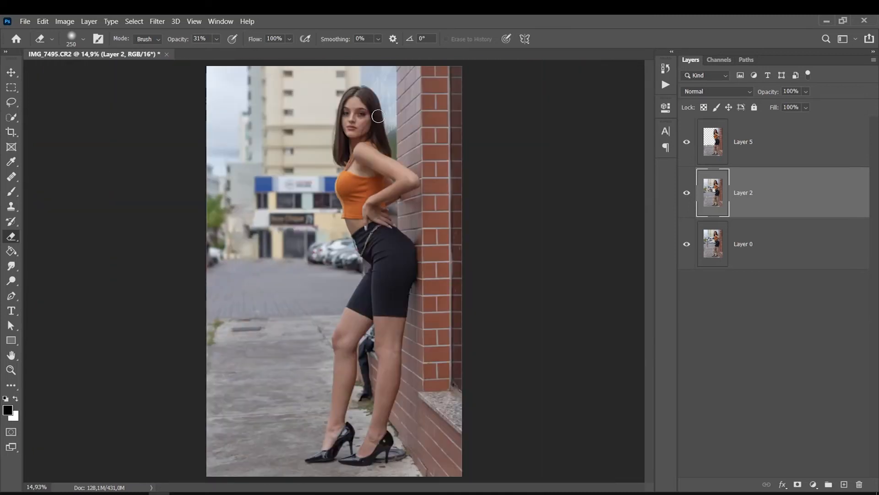
pyautogui.keyDown('alt'); pyautogui.click(687, 245); pyautogui.keyUp('alt')
pyautogui.keyDown('alt'); pyautogui.click(687, 245); pyautogui.keyUp('alt')
pyautogui.keyDown('alt'); pyautogui.click(687, 245); pyautogui.keyUp('alt')
pyautogui.keyDown('alt'); pyautogui.click(687, 245); pyautogui.keyUp('alt')
pyautogui.keyDown('alt'); pyautogui.click(687, 245); pyautogui.keyUp('alt')
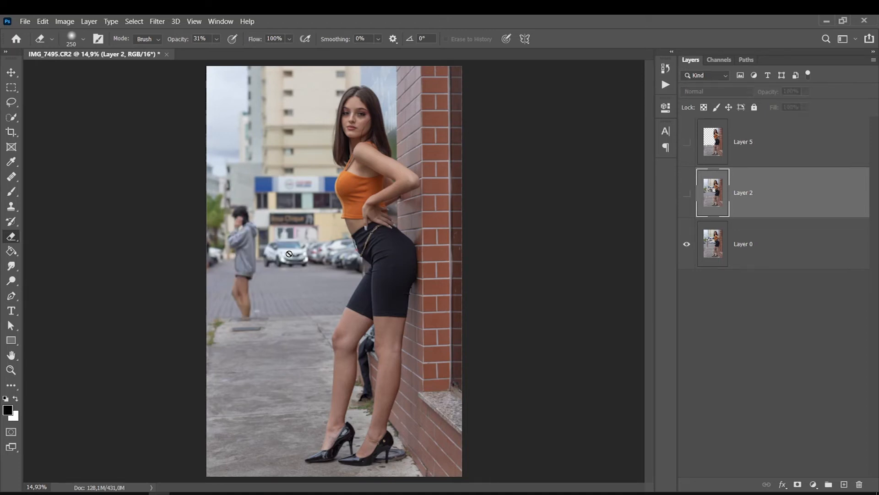
pyautogui.keyDown('alt'); pyautogui.click(687, 245); pyautogui.keyUp('alt')
pyautogui.keyDown('alt'); pyautogui.click(687, 246); pyautogui.keyUp('alt')
pyautogui.keyDown('alt'); pyautogui.click(687, 245); pyautogui.keyUp('alt')
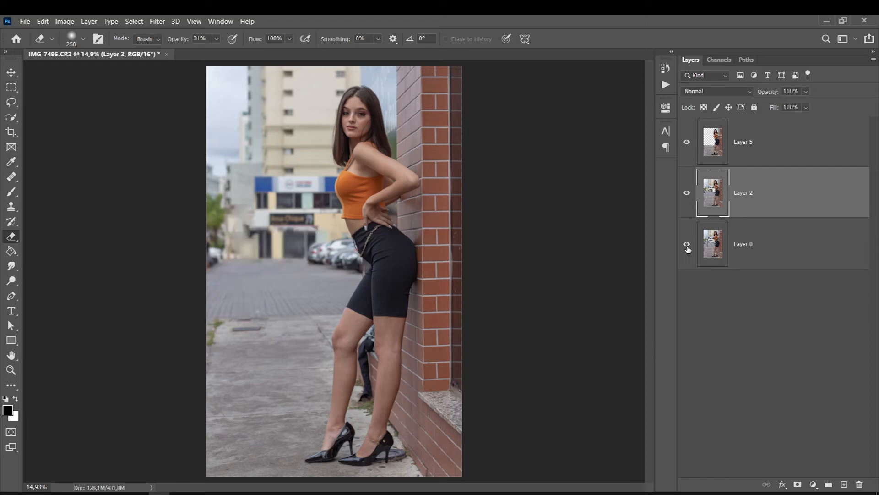
pyautogui.keyDown('alt'); pyautogui.click(687, 245); pyautogui.keyUp('alt')
pyautogui.keyDown('alt'); pyautogui.click(687, 246); pyautogui.keyUp('alt')
pyautogui.keyDown('alt'); pyautogui.click(687, 246); pyautogui.keyUp('alt')
pyautogui.keyDown('alt'); pyautogui.click(687, 245); pyautogui.keyUp('alt')
# Merge Layer 5 down into Layer 2 and check the merged layer by toggling layer visibility
pyautogui.click(11, 101)
pyautogui.moveTo(368, 402)
pyautogui.mouseDown()
pyautogui.moveTo(370, 333)
pyautogui.moveTo(361, 368)
pyautogui.moveTo(375, 366)
pyautogui.moveTo(367, 401)
pyautogui.mouseUp()
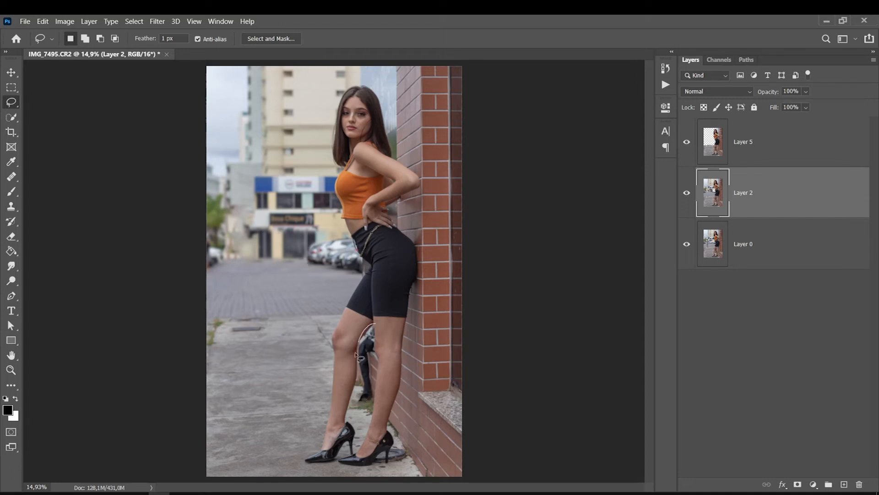
pyautogui.click(787, 148)
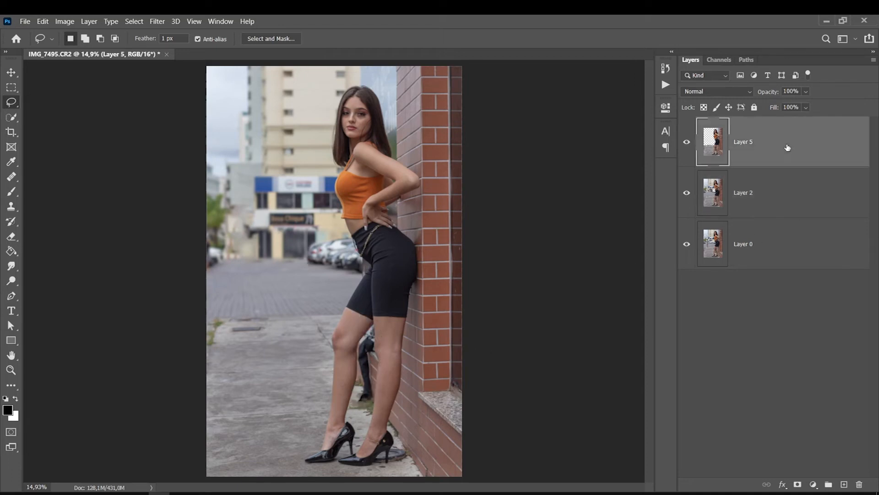
pyautogui.hotkey('ctrl', 'e')
pyautogui.click(686, 193)
pyautogui.click(686, 192)
pyautogui.click(687, 142)
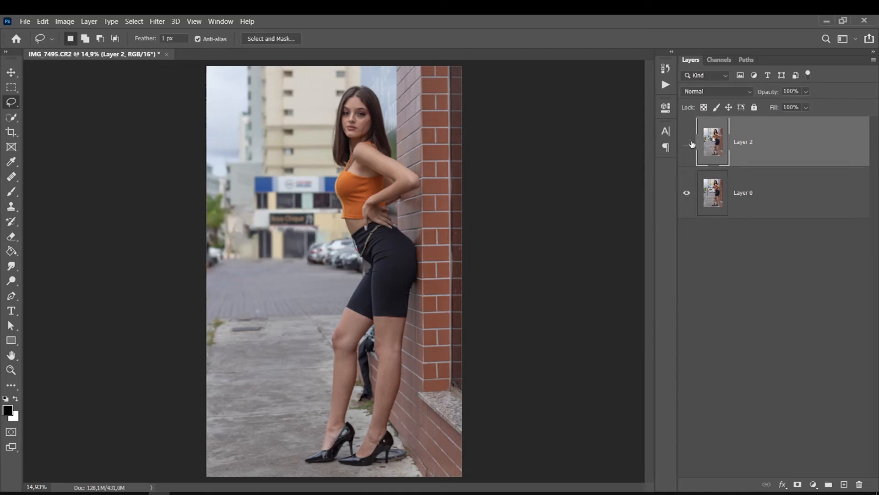
# Trace a closed Pen path along the inner edges of both legs, from the ankles up across the shorts
pyautogui.click(11, 296)
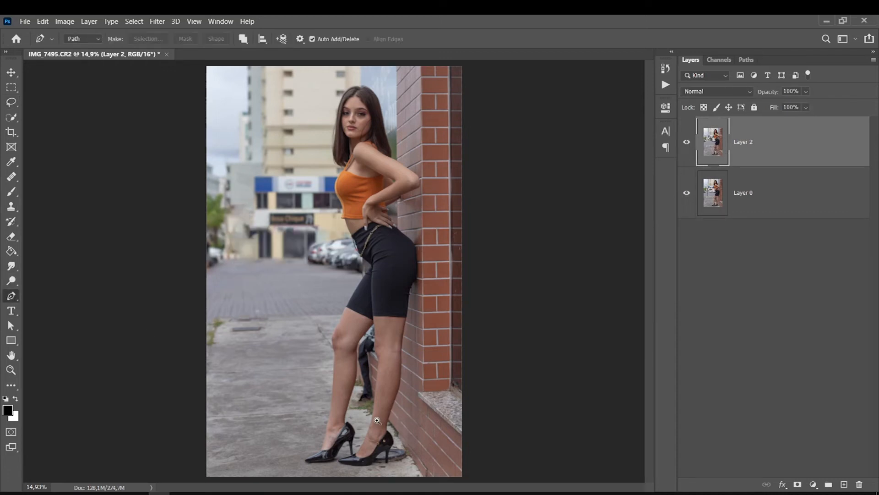
pyautogui.click(380, 359)
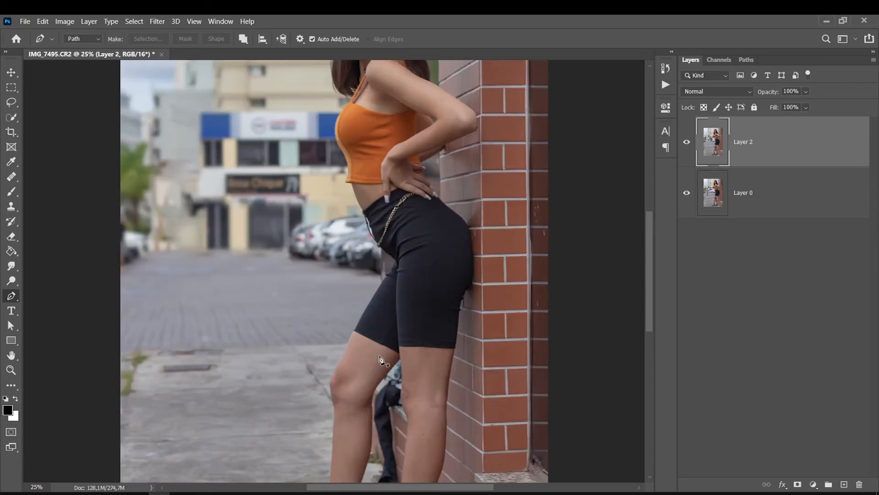
pyautogui.moveTo(648, 291); pyautogui.dragTo(650, 302)
pyautogui.click(353, 423)
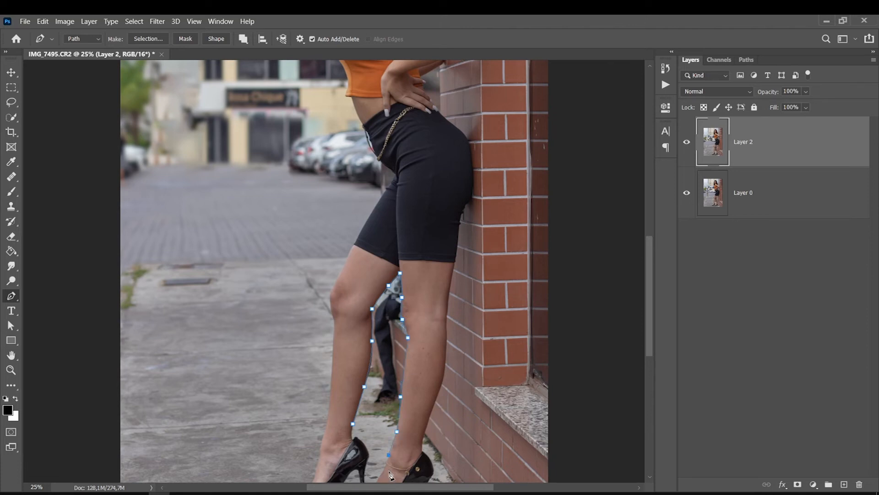
pyautogui.moveTo(650, 255); pyautogui.dragTo(652, 269)
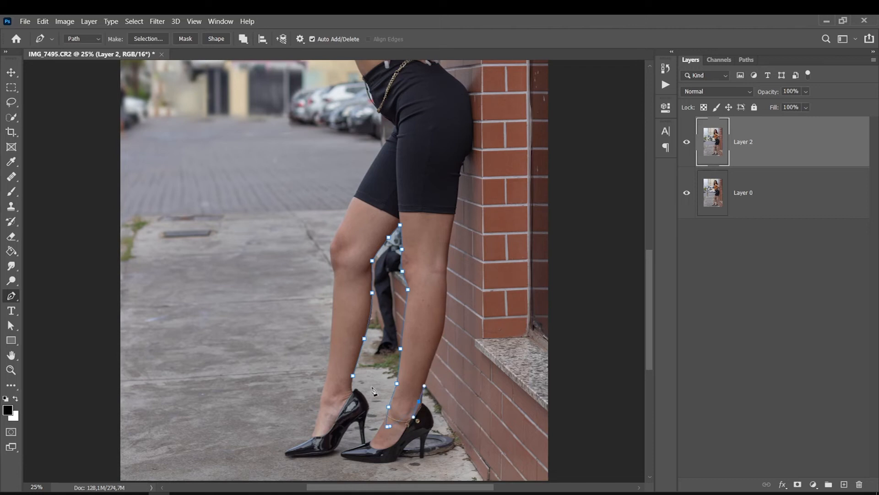
pyautogui.click(439, 288)
pyautogui.click(435, 229)
pyautogui.click(425, 189)
pyautogui.click(396, 166)
pyautogui.click(358, 195)
pyautogui.keyDown('ctrl'); pyautogui.click(357, 373); pyautogui.keyUp('ctrl')
# Turn the leg path into a new selection with a 2-pixel feather, copy it to its own layer, and view that layer alone
pyautogui.rightClick(354, 276)
pyautogui.click(373, 71)
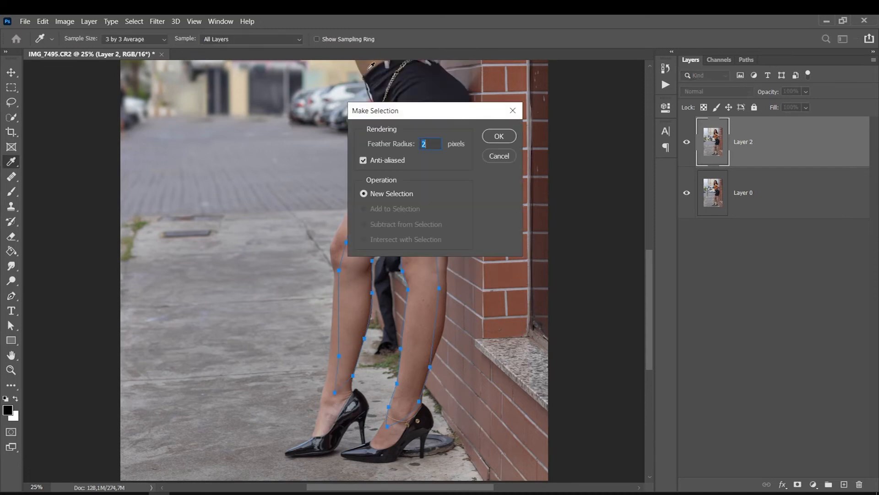
pyautogui.click(496, 137)
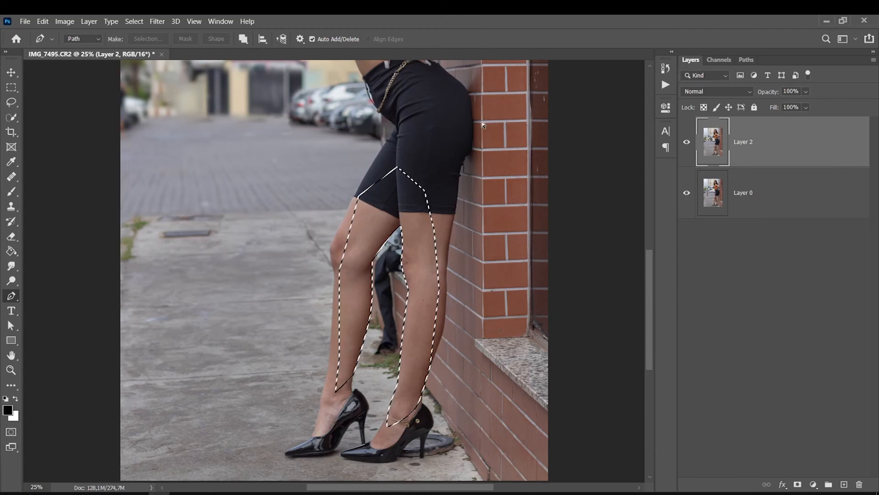
pyautogui.hotkey('ctrl', 'j')
pyautogui.click(684, 230)
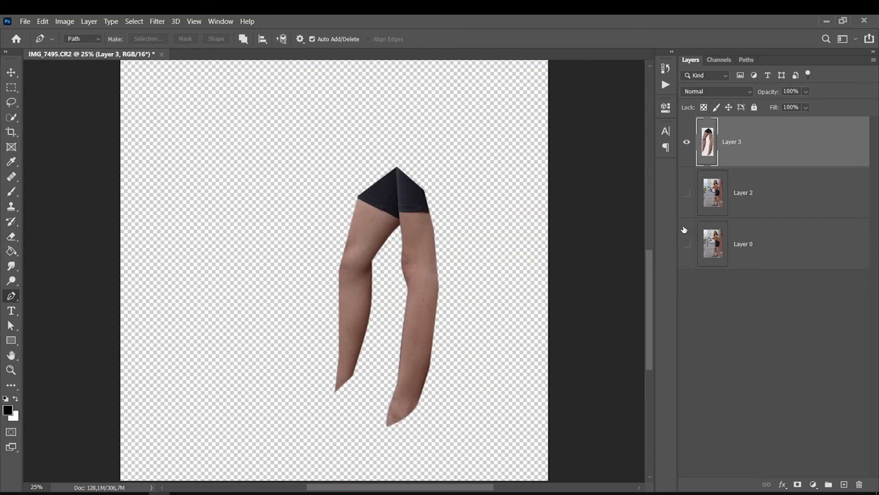
# Set the Brush's foreground color to a bright orange-red and show Layer 2 again
pyautogui.click(12, 193)
pyautogui.click(8, 413)
pyautogui.click(358, 297)
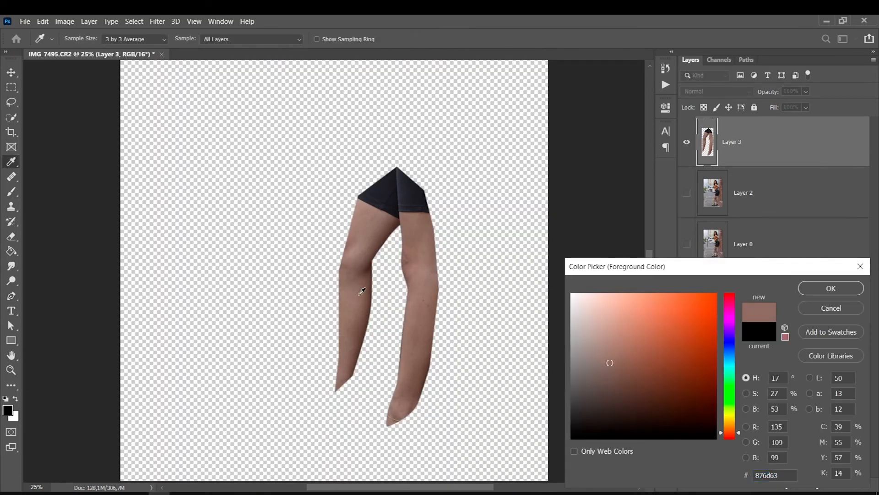
pyautogui.moveTo(662, 336); pyautogui.dragTo(716, 293)
pyautogui.click(831, 288)
pyautogui.click(686, 192)
# Mark the background figure between the legs with orange-red brush strokes on a new layer, and delete that layer
pyautogui.click(844, 484)
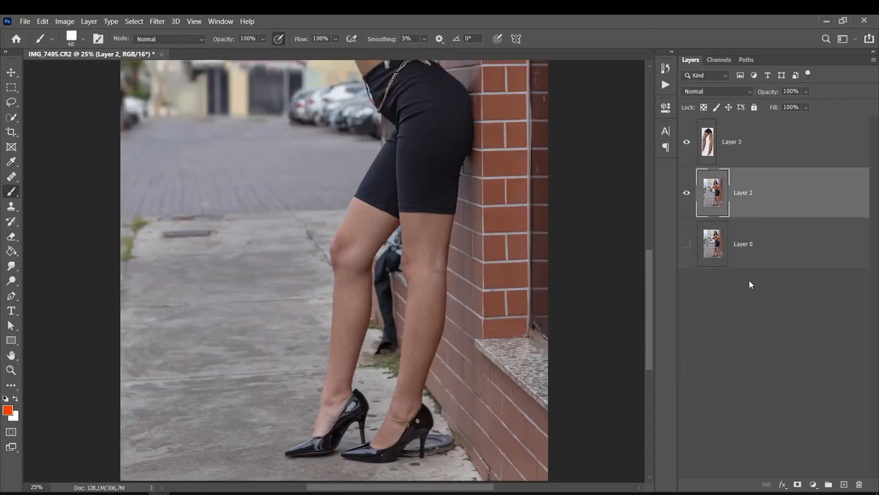
pyautogui.moveTo(378, 256); pyautogui.dragTo(395, 317)
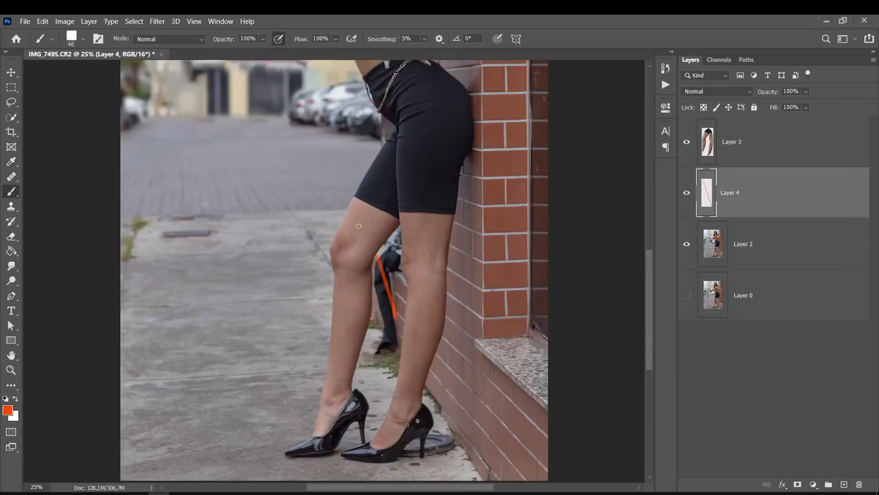
pyautogui.press(']')
pyautogui.press(']')
pyautogui.moveTo(383, 252)
pyautogui.mouseDown()
pyautogui.moveTo(374, 216)
pyautogui.moveTo(396, 212)
pyautogui.moveTo(399, 245)
pyautogui.moveTo(373, 297)
pyautogui.moveTo(404, 288)
pyautogui.moveTo(390, 333)
pyautogui.moveTo(384, 298)
pyautogui.mouseUp()
pyautogui.moveTo(435, 318); pyautogui.dragTo(442, 371)
pyautogui.moveTo(402, 342); pyautogui.dragTo(368, 332)
pyautogui.hotkey('ctrl', ']')
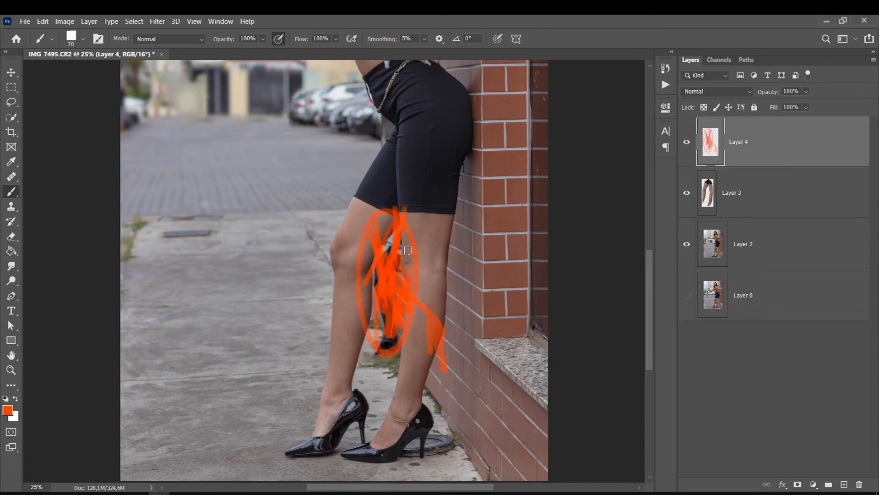
pyautogui.press('Delete')
# Circle the gap between the legs in orange-red on a fresh layer above the leg cutout, and discard that layer
pyautogui.click(844, 484)
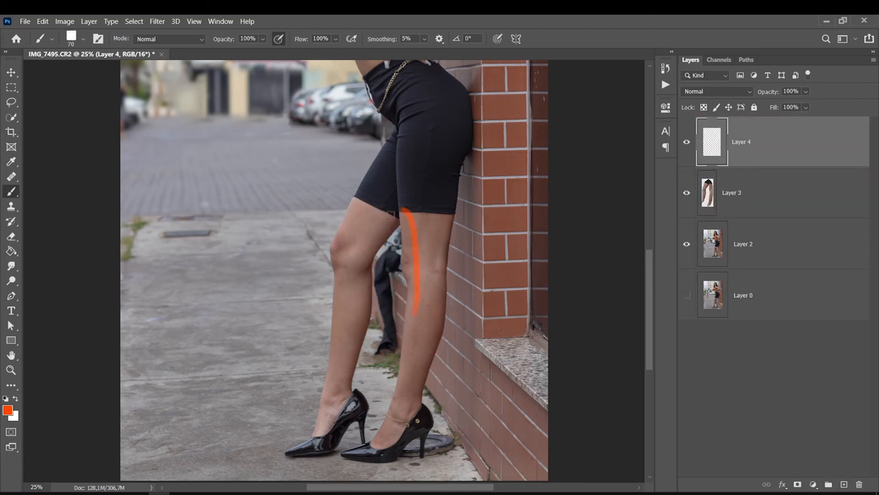
pyautogui.moveTo(400, 209); pyautogui.dragTo(402, 248)
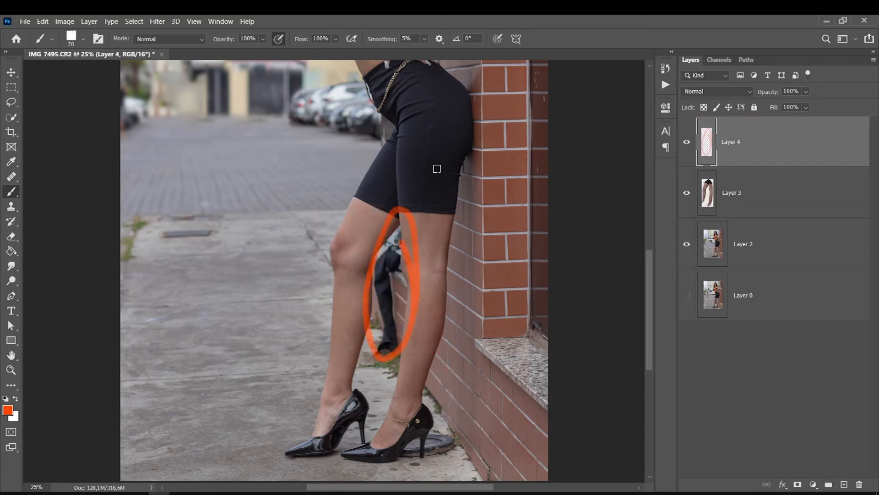
pyautogui.scroll(5, 646, 255)
pyautogui.scroll(-8, 652, 259)
pyautogui.press('Delete')
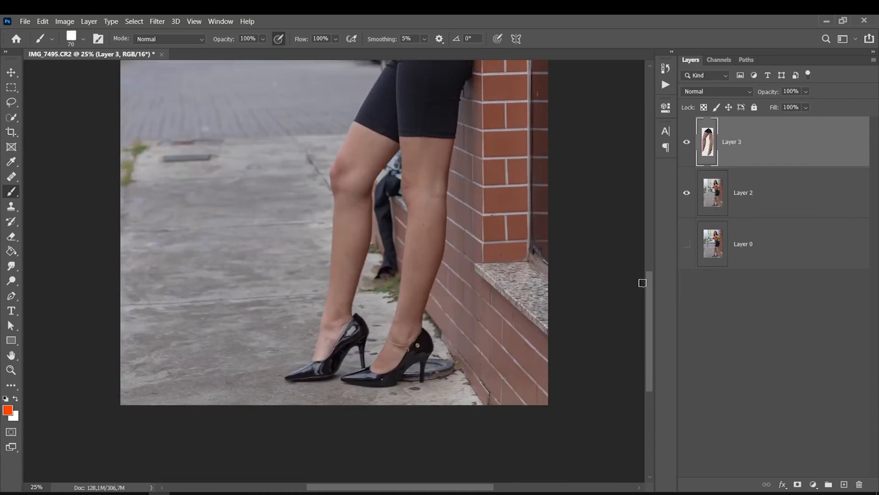
# Duplicate Layer 2 below the leg cutout, show Layer 0, and make the duplicate active for the Clone Stamp
pyautogui.click(709, 183)
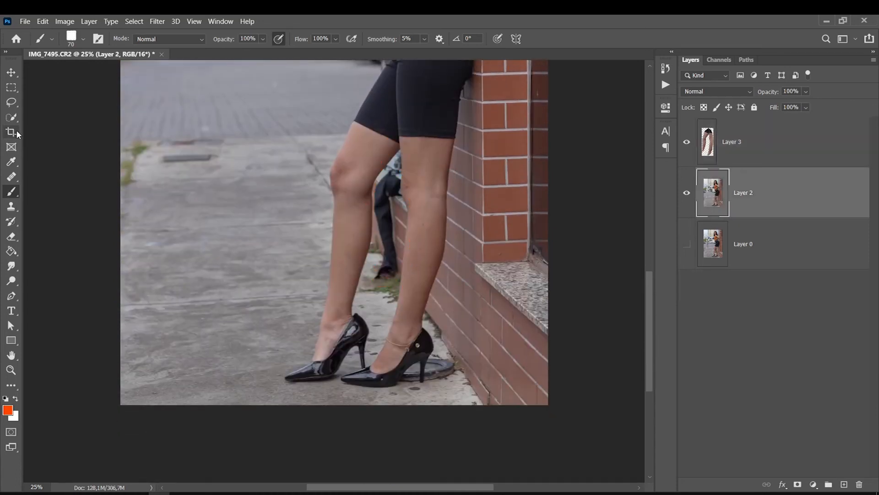
pyautogui.click(11, 206)
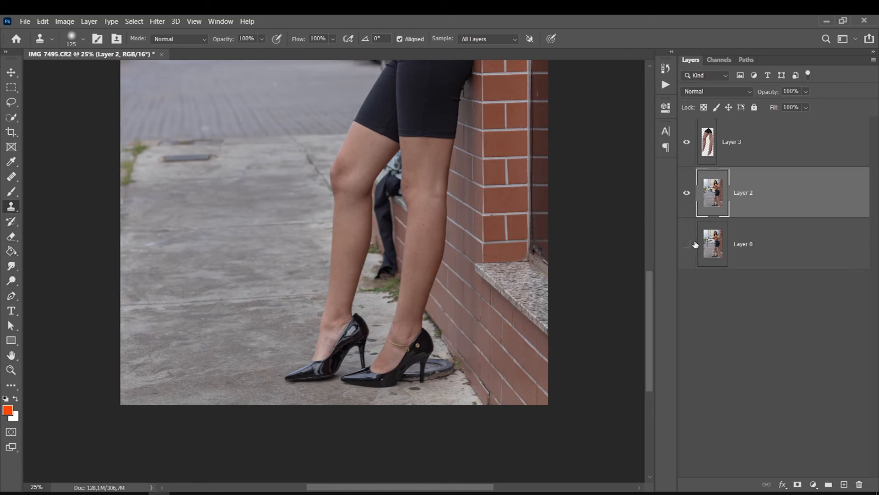
pyautogui.hotkey('ctrl', 'j')
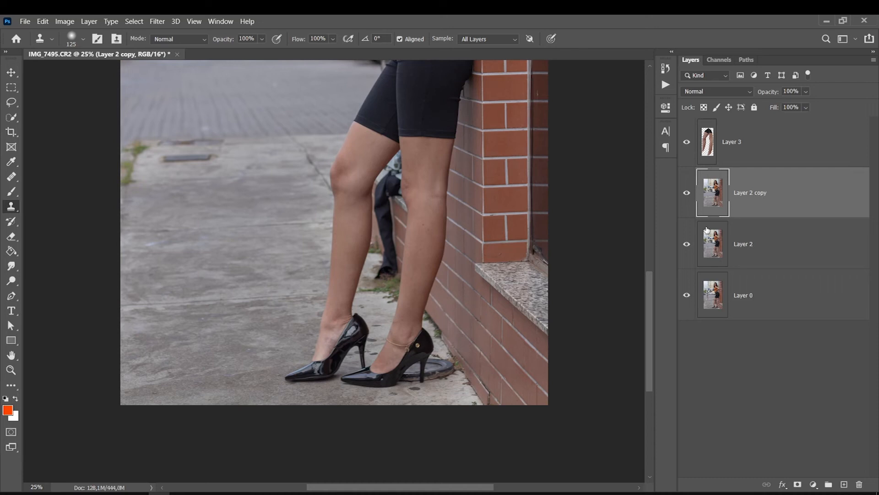
pyautogui.click(737, 145)
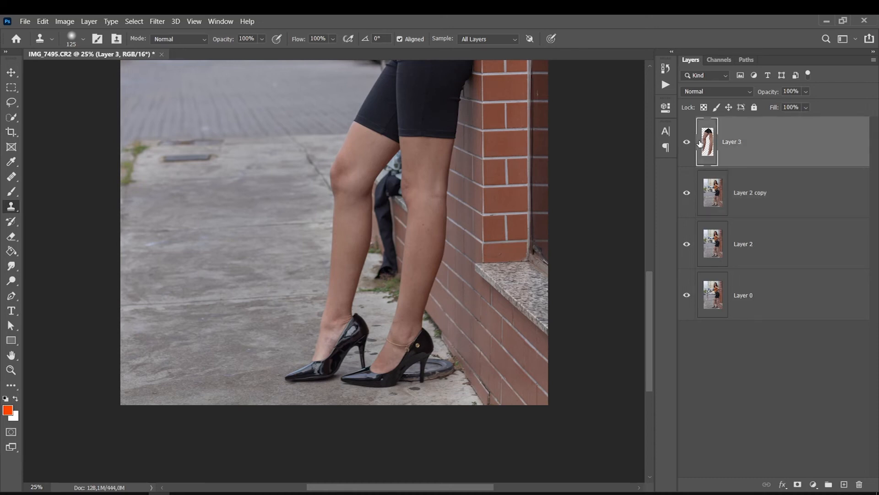
pyautogui.click(744, 195)
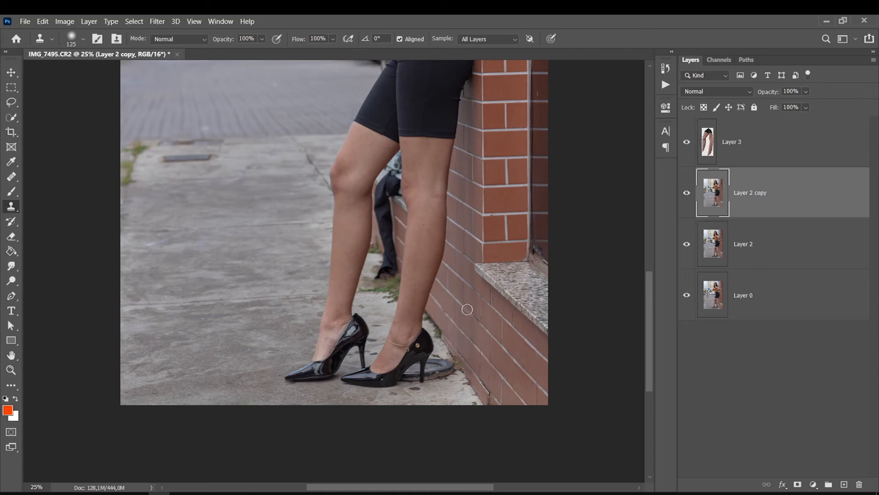
# Clone brick wall and pavement over the background figure's dark leg and shoe between the woman's legs, using a size 125 Clone Stamp
pyautogui.moveTo(402, 241)
pyautogui.mouseDown()
pyautogui.moveTo(378, 218)
pyautogui.moveTo(393, 225)
pyautogui.moveTo(391, 210)
pyautogui.moveTo(369, 184)
pyautogui.moveTo(390, 258)
pyautogui.mouseUp()
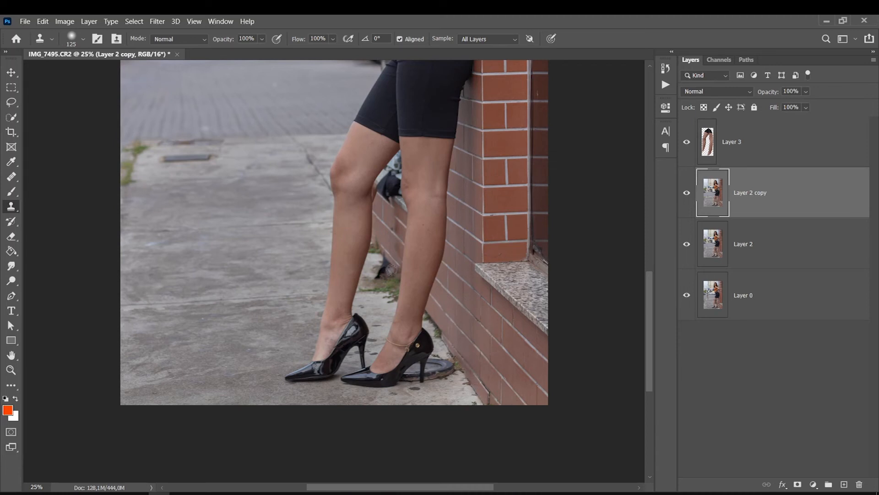
pyautogui.moveTo(391, 269)
pyautogui.mouseDown()
pyautogui.moveTo(386, 262)
pyautogui.moveTo(379, 276)
pyautogui.moveTo(390, 273)
pyautogui.mouseUp()
pyautogui.moveTo(368, 245)
pyautogui.mouseDown()
pyautogui.moveTo(375, 251)
pyautogui.moveTo(378, 234)
pyautogui.mouseUp()
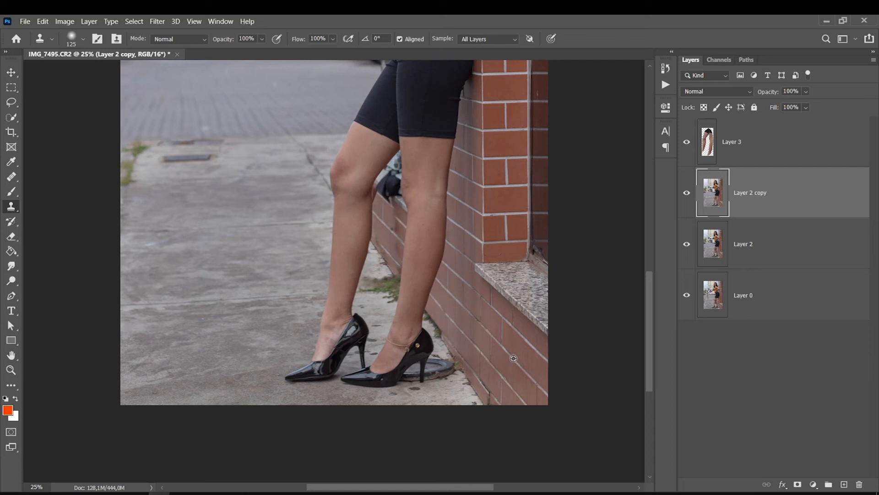
# Clone brick wall over the rest of the background figure between the woman's knees and compare Layer 2 copy with its original
pyautogui.moveTo(383, 197)
pyautogui.mouseDown()
pyautogui.moveTo(398, 206)
pyautogui.moveTo(392, 140)
pyautogui.mouseUp()
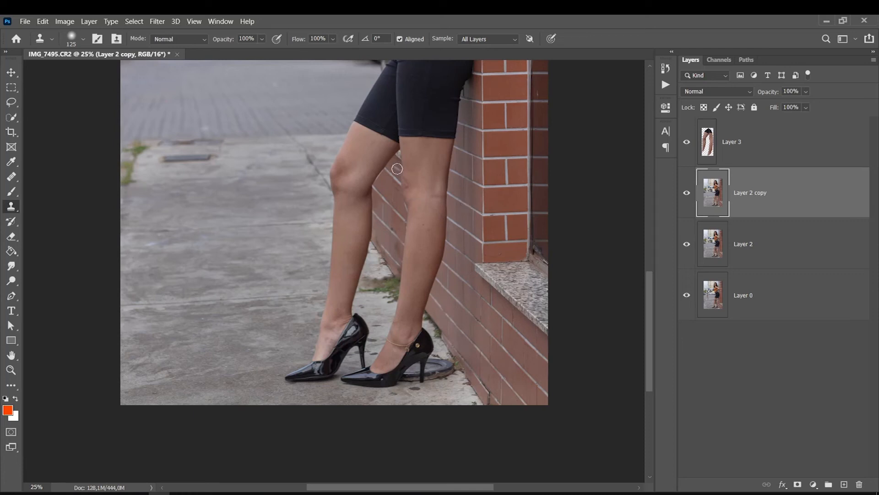
pyautogui.moveTo(400, 153)
pyautogui.mouseDown()
pyautogui.moveTo(390, 173)
pyautogui.moveTo(400, 181)
pyautogui.moveTo(384, 169)
pyautogui.moveTo(396, 146)
pyautogui.mouseUp()
pyautogui.keyDown('alt'); pyautogui.click(449, 218); pyautogui.keyUp('alt')
pyautogui.keyDown('alt'); pyautogui.click(451, 219); pyautogui.keyUp('alt')
pyautogui.click(450, 241)
pyautogui.hotkey('ctrl', 'z')
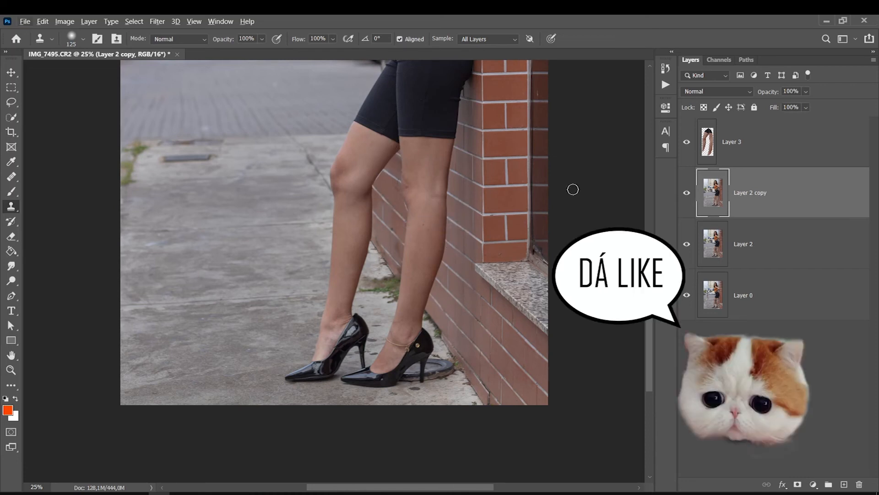
pyautogui.click(682, 194)
pyautogui.click(682, 194)
# Lasso the gap between the woman's legs on Layer 2 copy and warp its cloned bricks to align the mortar lines
pyautogui.click(11, 101)
pyautogui.moveTo(395, 132)
pyautogui.mouseDown()
pyautogui.moveTo(360, 222)
pyautogui.moveTo(356, 179)
pyautogui.moveTo(361, 231)
pyautogui.mouseUp()
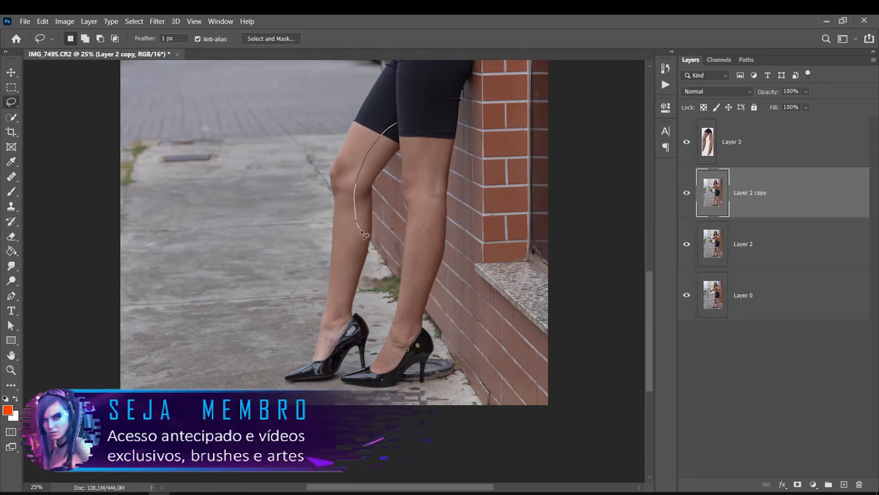
pyautogui.moveTo(411, 277)
pyautogui.mouseDown()
pyautogui.moveTo(425, 233)
pyautogui.moveTo(428, 177)
pyautogui.moveTo(412, 128)
pyautogui.mouseUp()
pyautogui.hotkey('ctrl', 't')
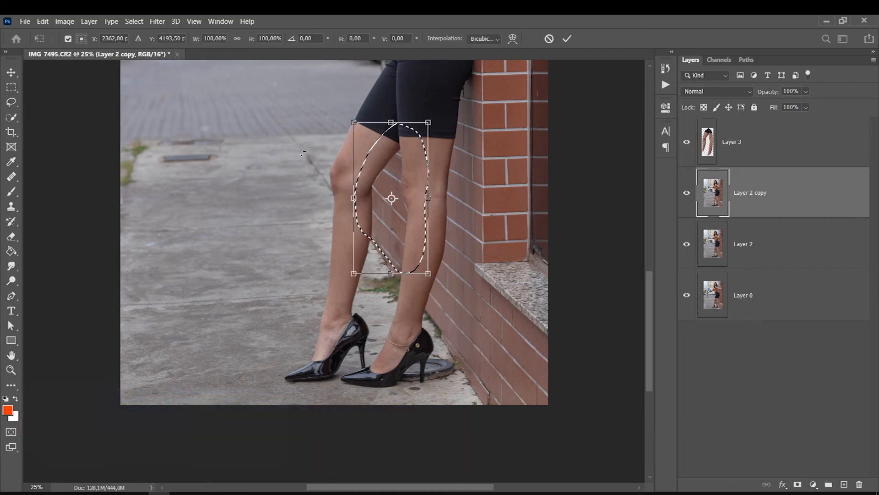
pyautogui.click(513, 38)
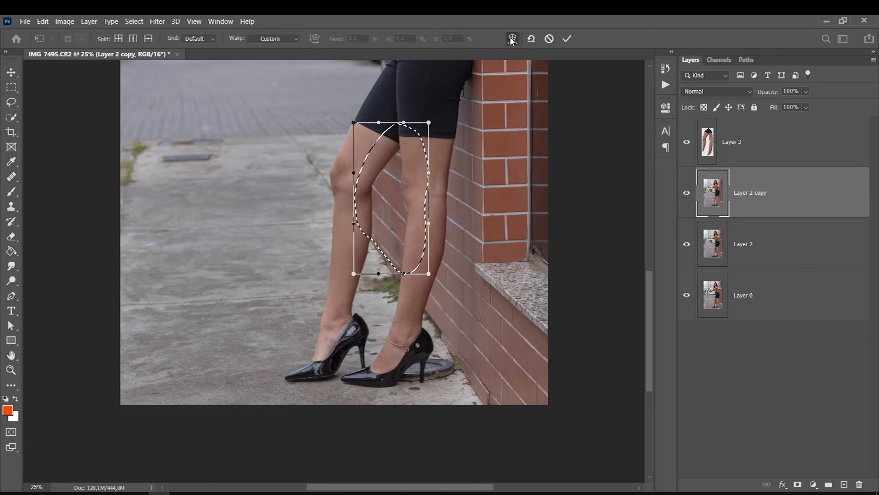
pyautogui.moveTo(363, 165)
pyautogui.mouseDown()
pyautogui.moveTo(359, 178)
pyautogui.moveTo(367, 172)
pyautogui.mouseUp()
pyautogui.moveTo(417, 231); pyautogui.dragTo(419, 227)
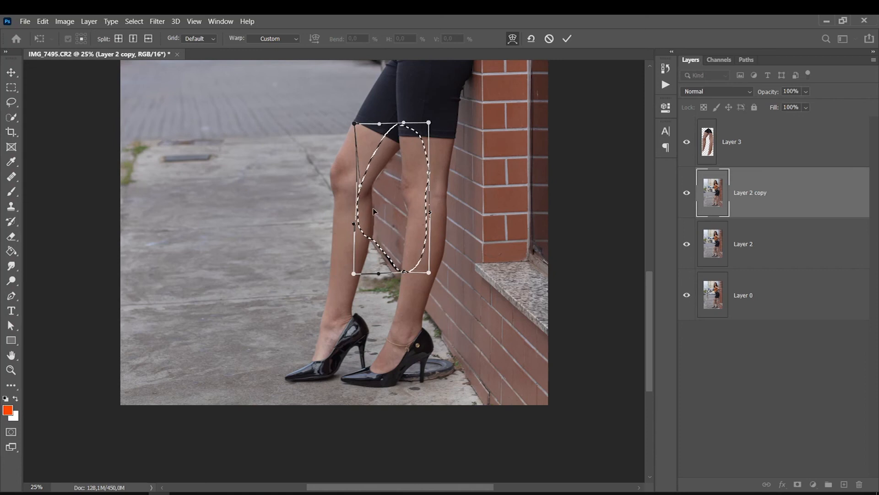
pyautogui.moveTo(374, 209); pyautogui.dragTo(374, 202)
pyautogui.moveTo(368, 165); pyautogui.dragTo(366, 165)
pyautogui.moveTo(416, 227); pyautogui.dragTo(416, 224)
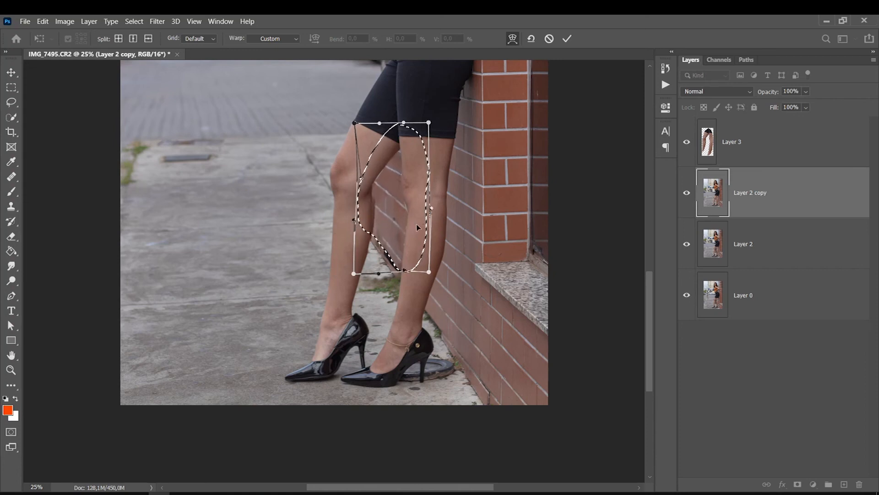
pyautogui.moveTo(365, 165); pyautogui.dragTo(363, 159)
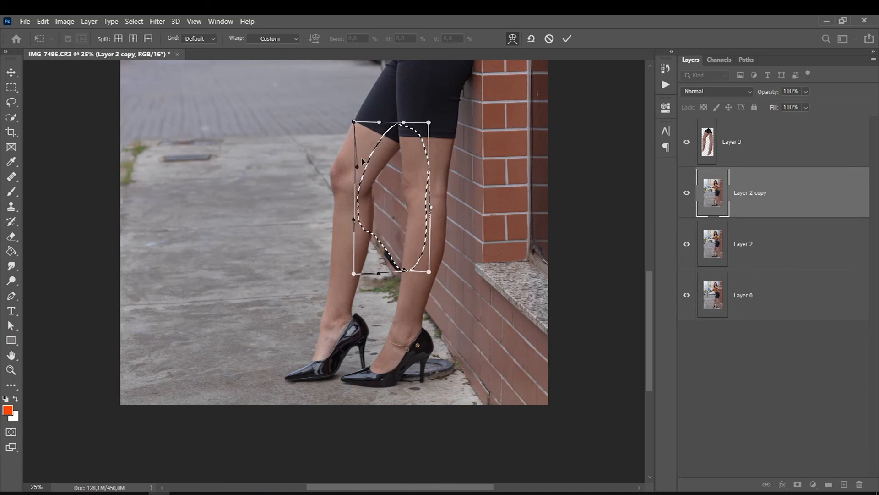
pyautogui.moveTo(369, 229); pyautogui.dragTo(363, 214)
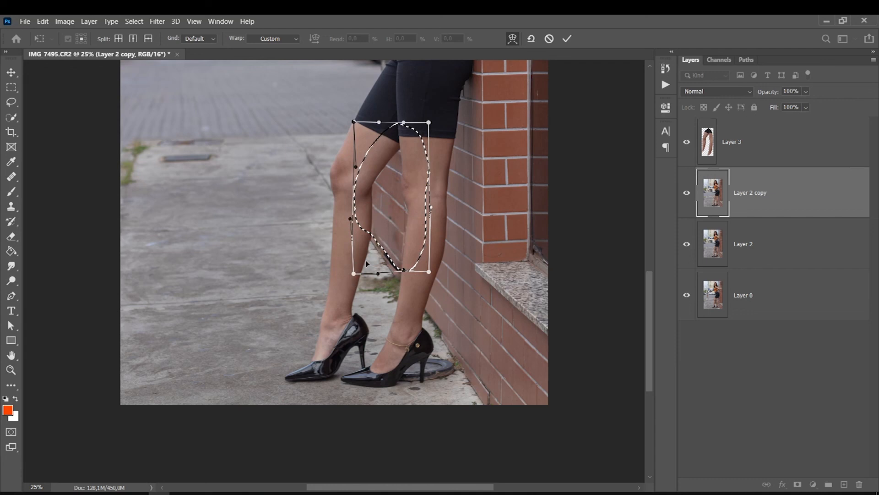
pyautogui.press('Return')
# Reposition the warped brick patch slightly between the legs and clear the selection
pyautogui.hotkey('ctrl', 't')
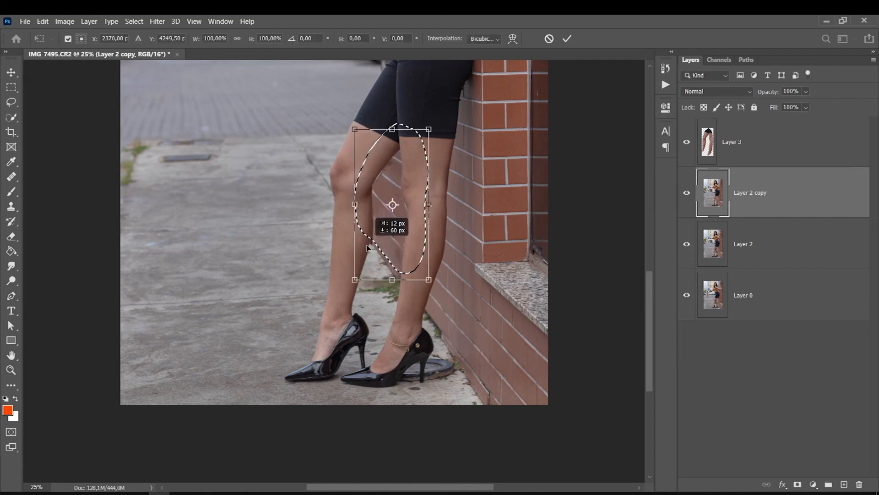
pyautogui.moveTo(364, 245); pyautogui.dragTo(371, 243)
pyautogui.press('Return')
pyautogui.press('l')
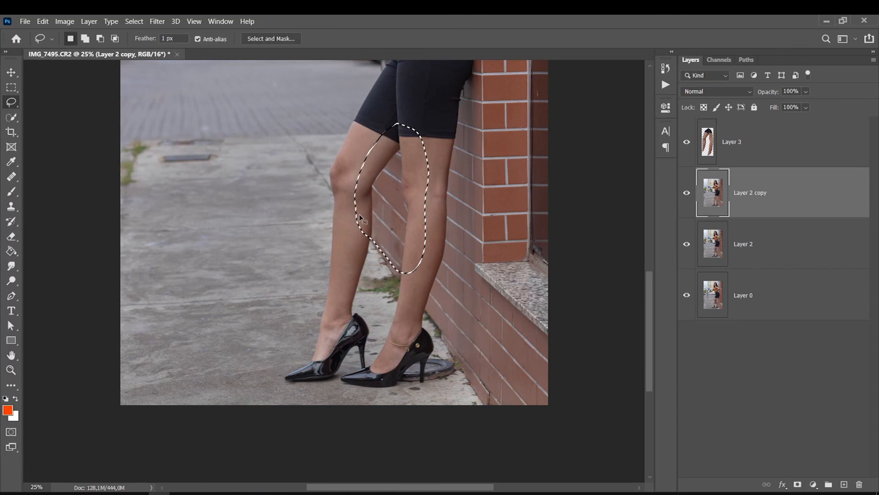
pyautogui.hotkey('ctrl', 'd')
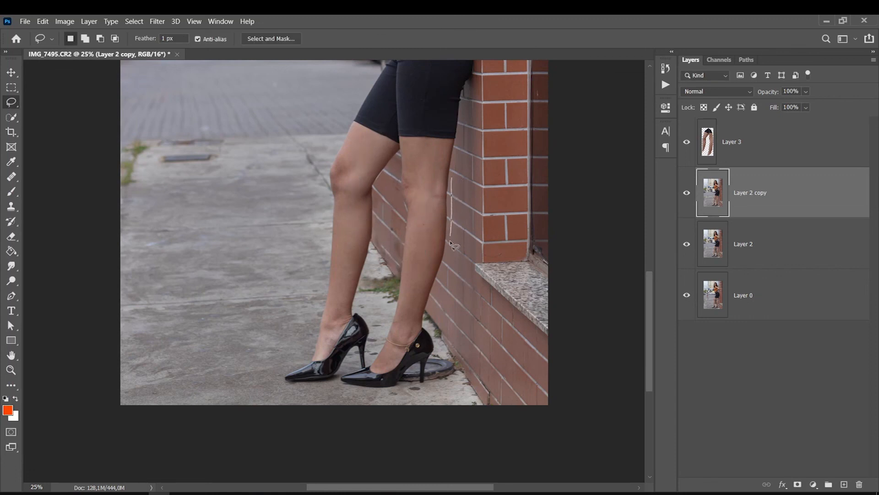
# Lasso the strip of brick wall behind the woman's rear leg and copy it to a new layer
pyautogui.moveTo(450, 172); pyautogui.dragTo(447, 353)
pyautogui.moveTo(486, 388)
pyautogui.mouseDown()
pyautogui.moveTo(490, 307)
pyautogui.moveTo(450, 173)
pyautogui.moveTo(449, 336)
pyautogui.mouseUp()
pyautogui.hotkey('ctrl', 'd')
pyautogui.moveTo(473, 369)
pyautogui.mouseDown()
pyautogui.moveTo(474, 186)
pyautogui.moveTo(453, 165)
pyautogui.mouseUp()
pyautogui.hotkey('ctrl', 'j')
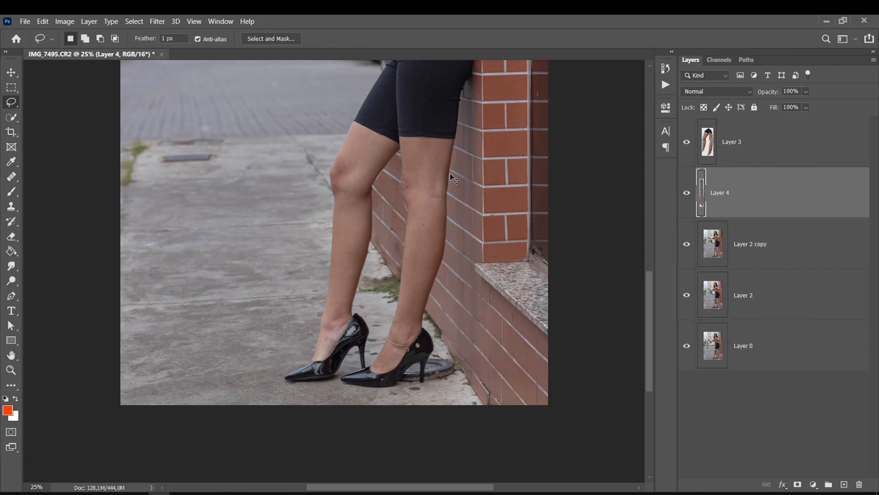
# Move the copied brick strip over the gap between the legs and enlarge it to about 121%
pyautogui.hotkey('ctrl', 't')
pyautogui.moveTo(458, 312); pyautogui.dragTo(389, 223)
pyautogui.moveTo(378, 71); pyautogui.dragTo(375, 246)
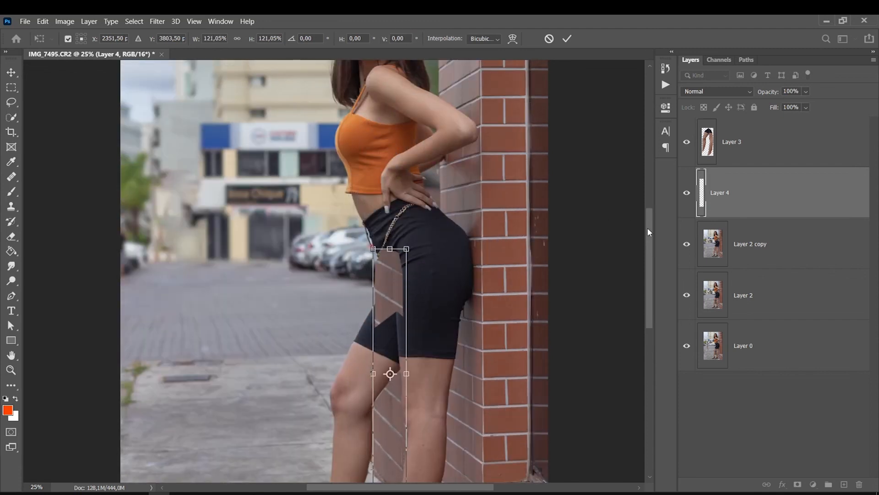
pyautogui.moveTo(647, 230); pyautogui.dragTo(648, 269)
pyautogui.moveTo(373, 362); pyautogui.dragTo(373, 359)
pyautogui.moveTo(380, 336); pyautogui.dragTo(377, 332)
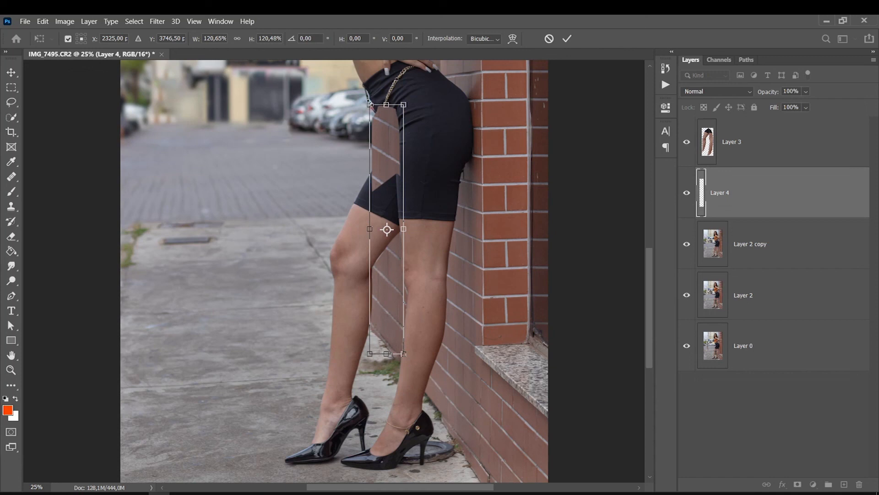
# Fine-tune the size and position of the brick strip to fill the gap between the legs
pyautogui.moveTo(370, 104); pyautogui.dragTo(395, 141)
pyautogui.moveTo(388, 231); pyautogui.dragTo(397, 230)
pyautogui.moveTo(376, 143); pyautogui.dragTo(352, 116)
pyautogui.moveTo(389, 229); pyautogui.dragTo(391, 230)
pyautogui.moveTo(372, 352); pyautogui.dragTo(383, 335)
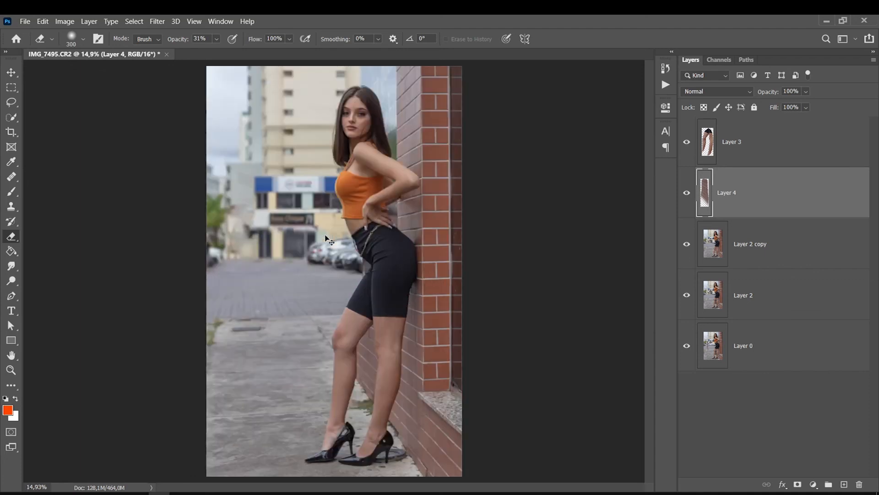
# Compare the original photo on Layer 0 with the full retouch by repeatedly isolating and restoring the layers
pyautogui.keyDown('alt'); pyautogui.click(686, 345); pyautogui.keyUp('alt')
pyautogui.keyDown('alt'); pyautogui.click(687, 346); pyautogui.keyUp('alt')
pyautogui.keyDown('alt'); pyautogui.click(687, 347); pyautogui.keyUp('alt')
pyautogui.keyDown('alt'); pyautogui.click(686, 347); pyautogui.keyUp('alt')
pyautogui.keyDown('alt'); pyautogui.click(687, 347); pyautogui.keyUp('alt')
pyautogui.keyDown('alt'); pyautogui.click(687, 347); pyautogui.keyUp('alt')
pyautogui.keyDown('alt'); pyautogui.click(686, 347); pyautogui.keyUp('alt')
pyautogui.keyDown('alt'); pyautogui.click(687, 347); pyautogui.keyUp('alt')
pyautogui.keyDown('alt'); pyautogui.click(686, 347); pyautogui.keyUp('alt')
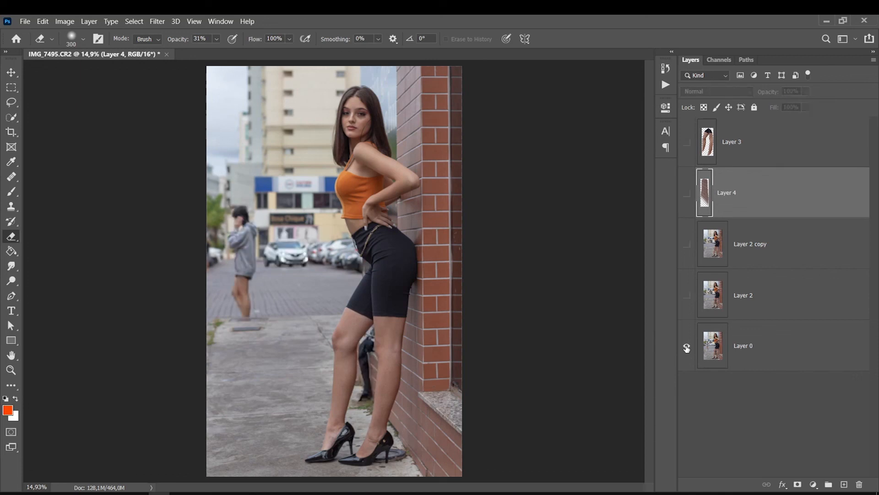
pyautogui.keyDown('alt'); pyautogui.click(686, 348); pyautogui.keyUp('alt')
pyautogui.keyDown('alt'); pyautogui.click(687, 347); pyautogui.keyUp('alt')
pyautogui.keyDown('alt'); pyautogui.click(687, 347); pyautogui.keyUp('alt')
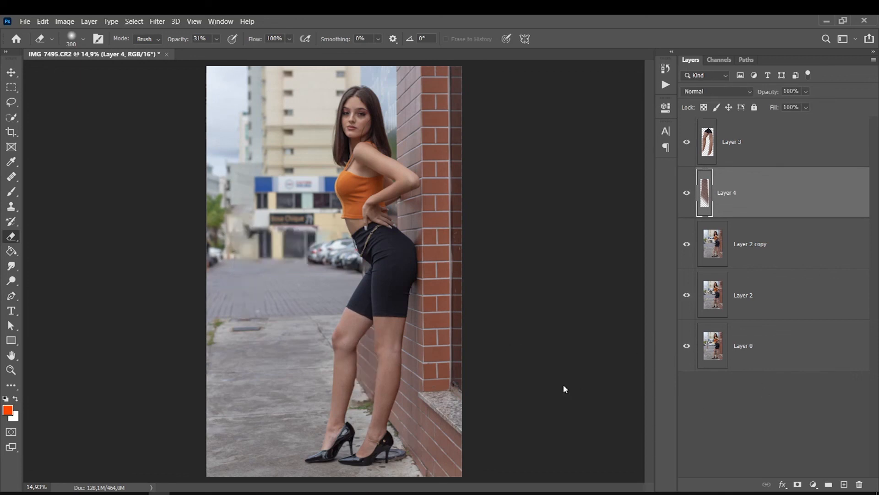